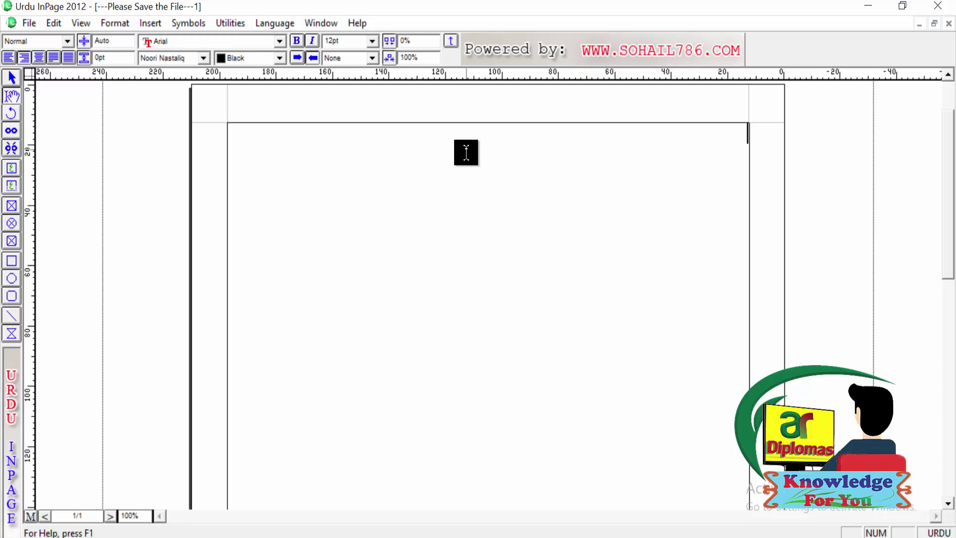
# Write the word پاکستان on the blank page and delete all of the text
pyautogui.write('پاکی')
pyautogui.write('تان')
pyautogui.hotkey('ctrl', 'a')
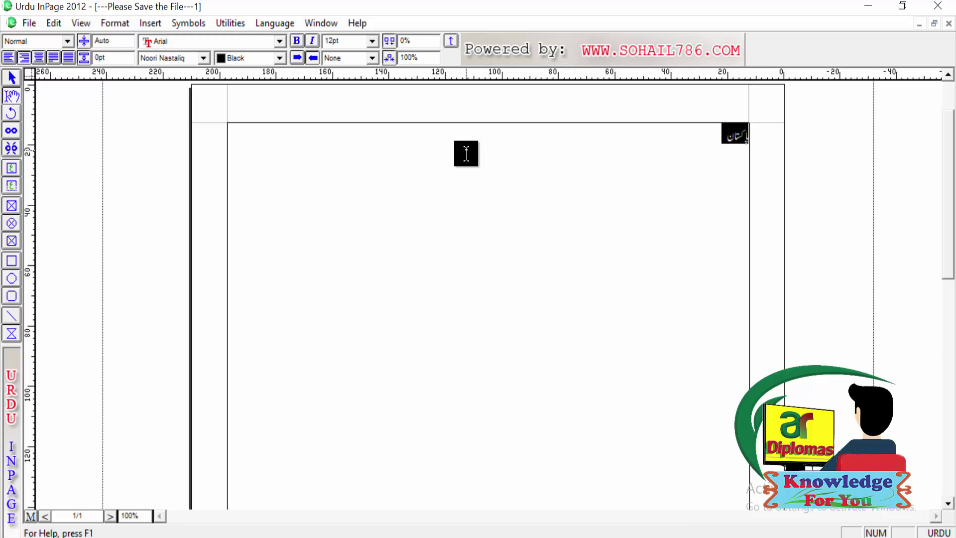
pyautogui.press('Delete')
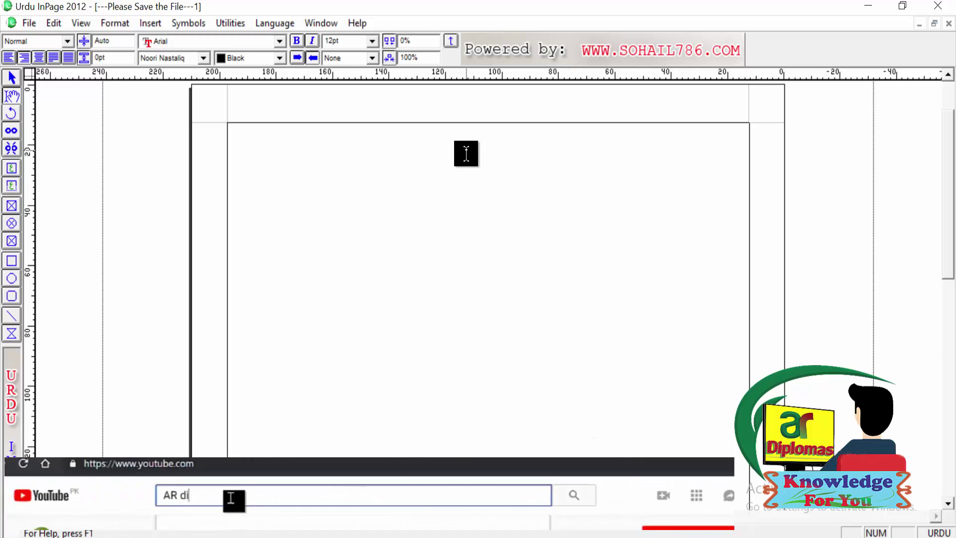
# Undo the deletion of the text and redo it
pyautogui.click(55, 23)
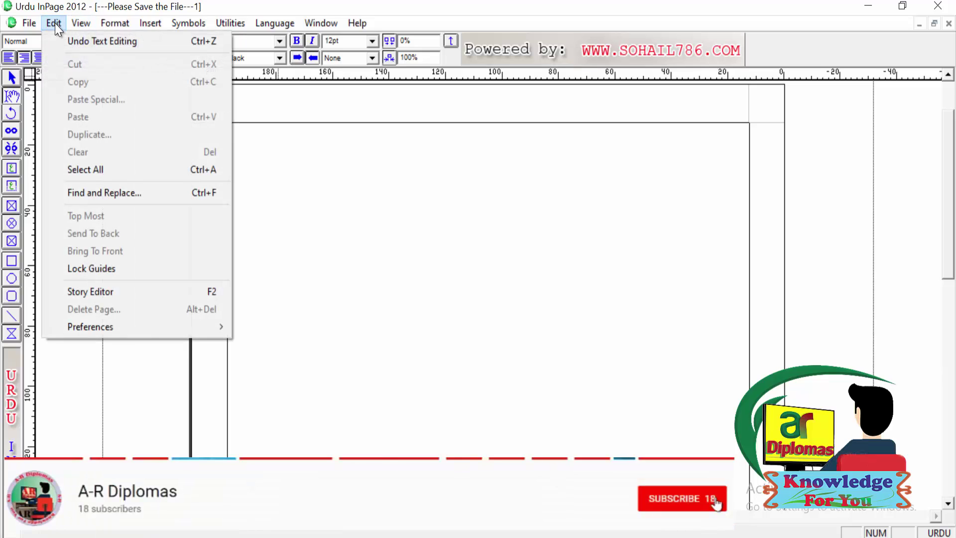
pyautogui.click(81, 40)
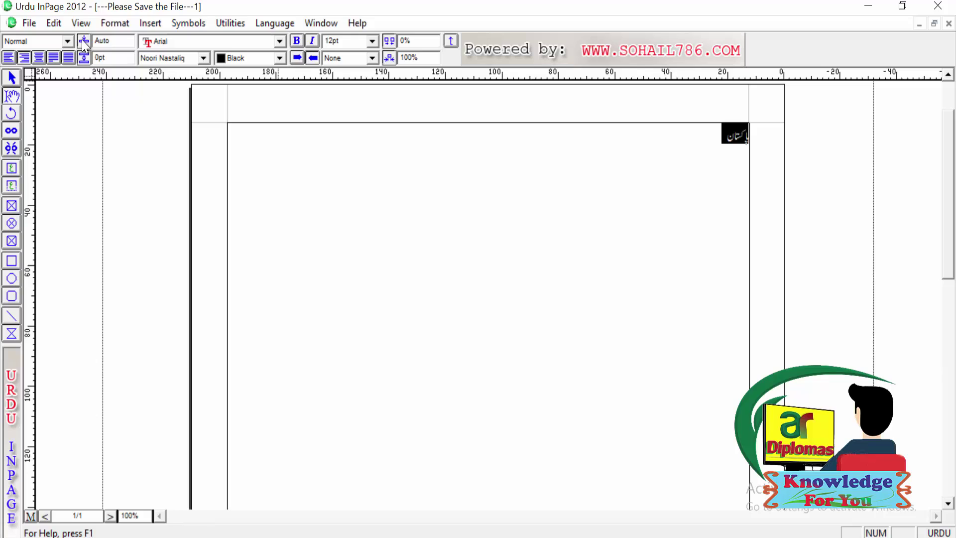
pyautogui.click(52, 22)
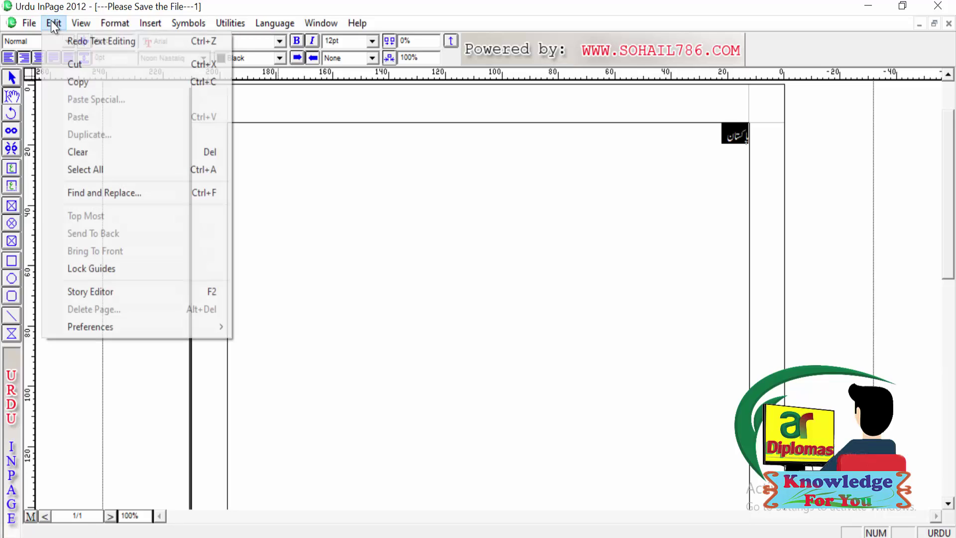
pyautogui.click(68, 40)
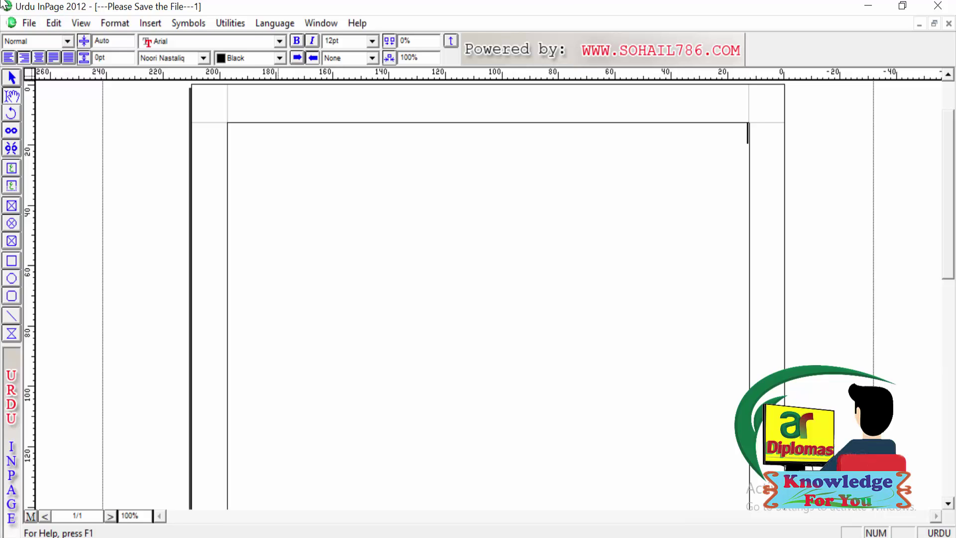
# Undo the deletion again to restore the word پاکستان and deselect it
pyautogui.click(52, 25)
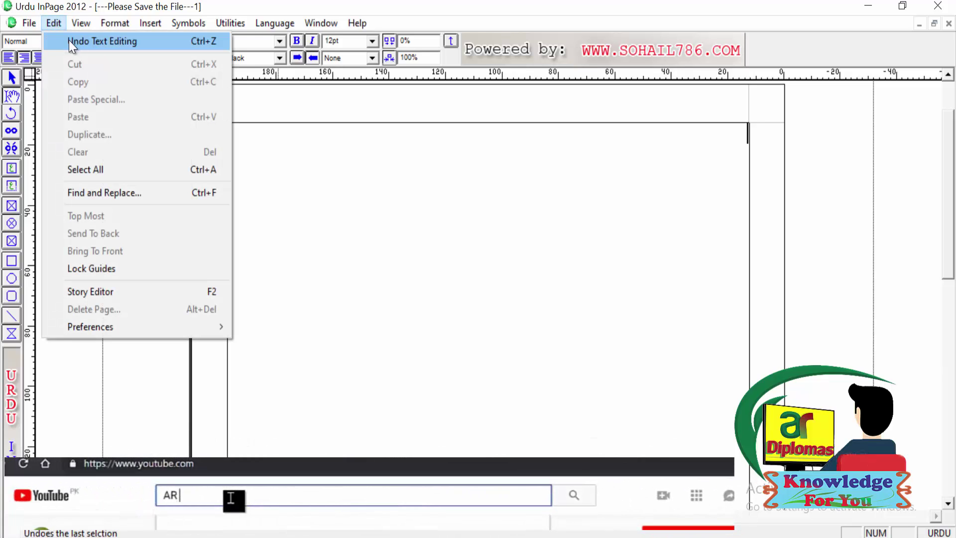
pyautogui.click(398, 136)
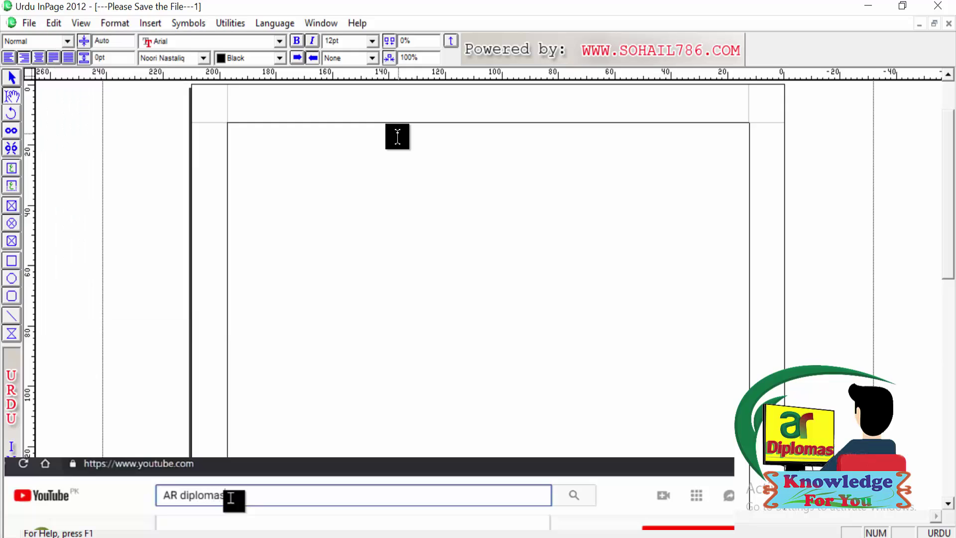
pyautogui.write('پاکستان')
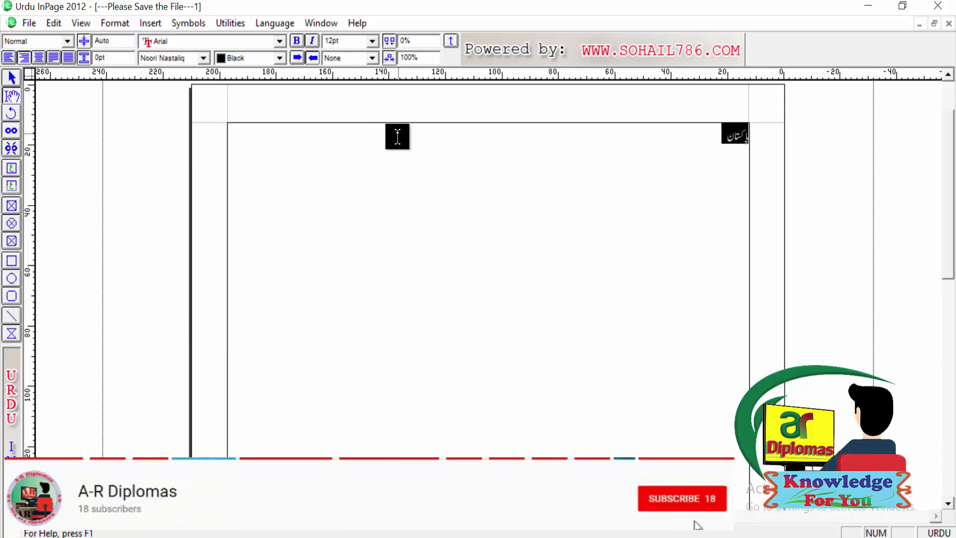
pyautogui.click(733, 144)
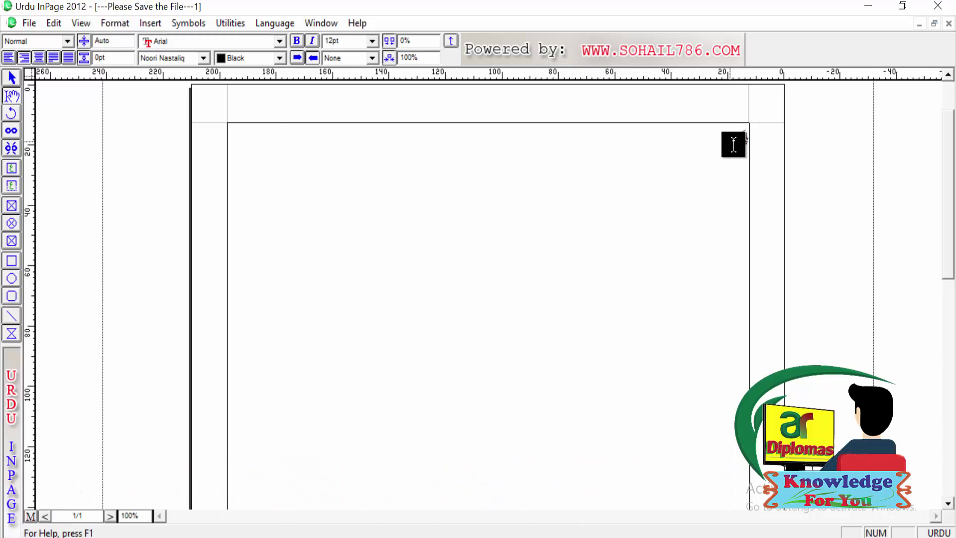
# Complete the first line of text as the sentence پاکستان ایک ملک ہے
pyautogui.write('قلم')
pyautogui.press('BackSpace')
pyautogui.press('BackSpace')
pyautogui.press('BackSpace')
pyautogui.write('pakltan aik mlk hy')
# Cut the whole sentence from the first line
pyautogui.moveTo(682, 138); pyautogui.dragTo(806, 148)
pyautogui.hotkey('ctrl', 'c')
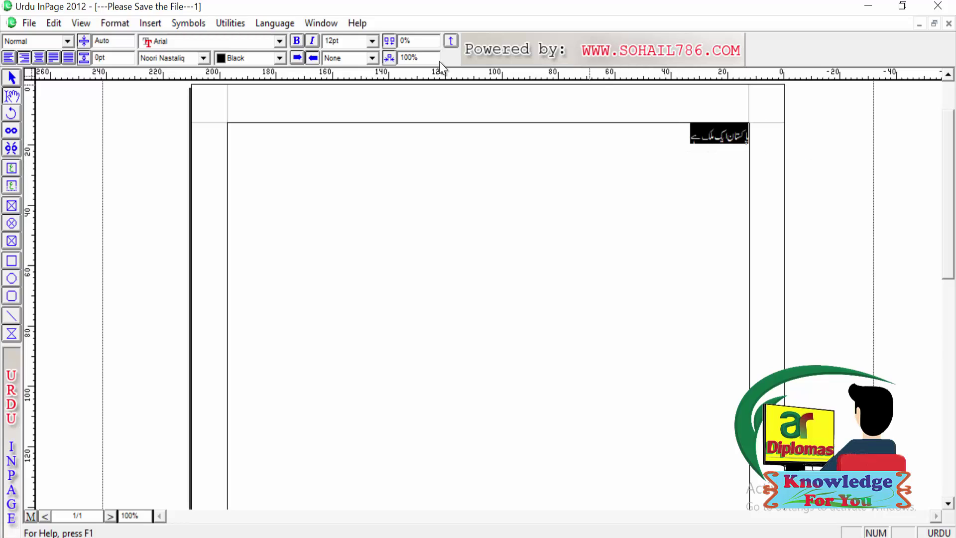
pyautogui.click(52, 22)
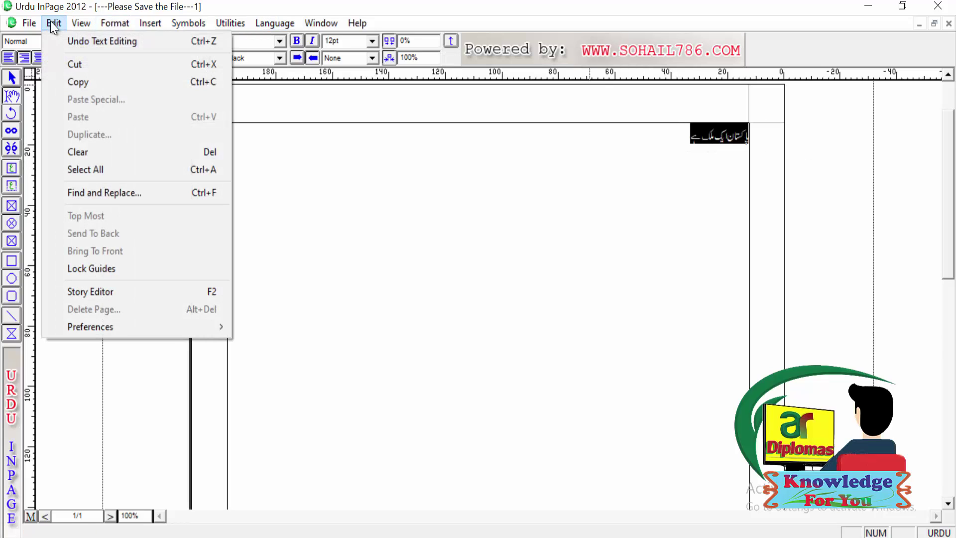
pyautogui.click(75, 63)
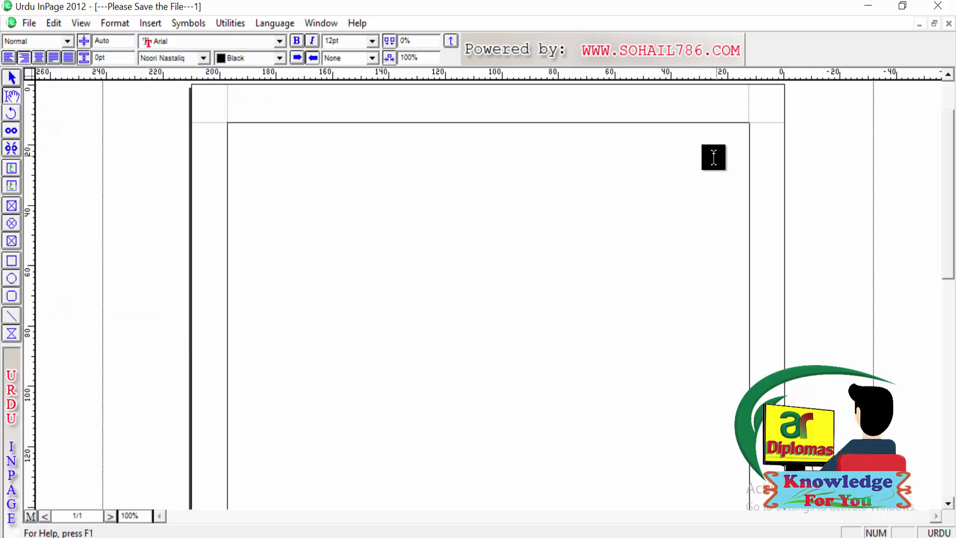
# Add several empty lines at the start of the page and paste the cut sentence on the last one
pyautogui.press('Return')
pyautogui.press('Return')
pyautogui.press('Return')
pyautogui.press('Return')
pyautogui.press('Return')
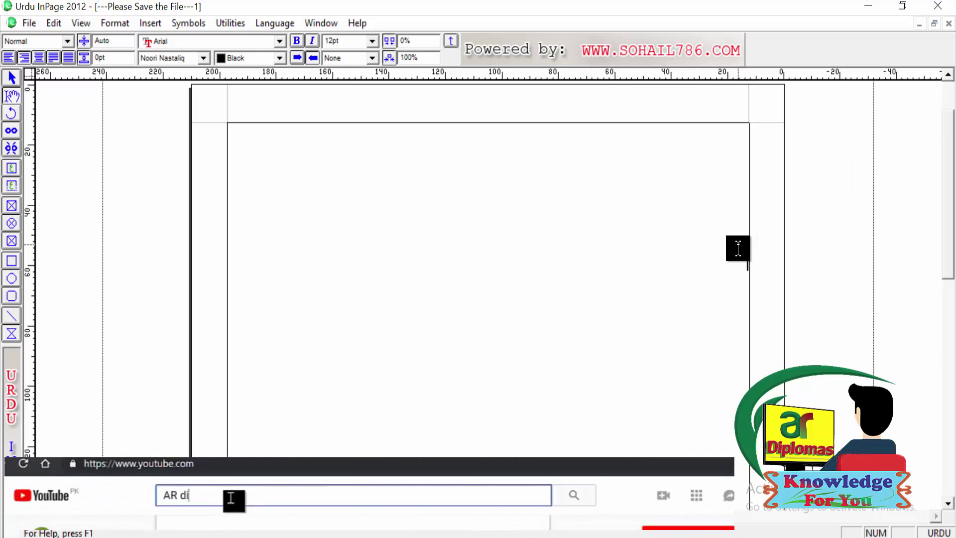
pyautogui.click(55, 23)
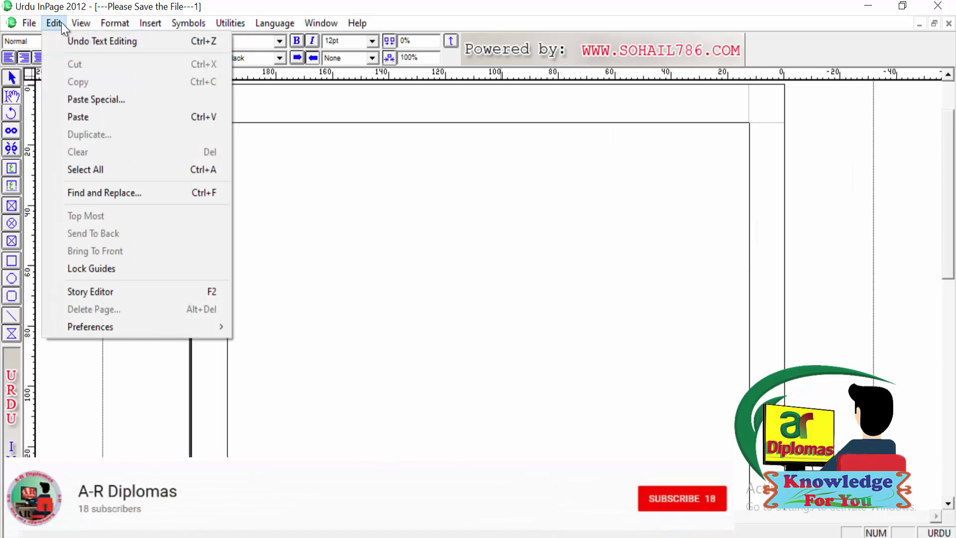
pyautogui.click(87, 116)
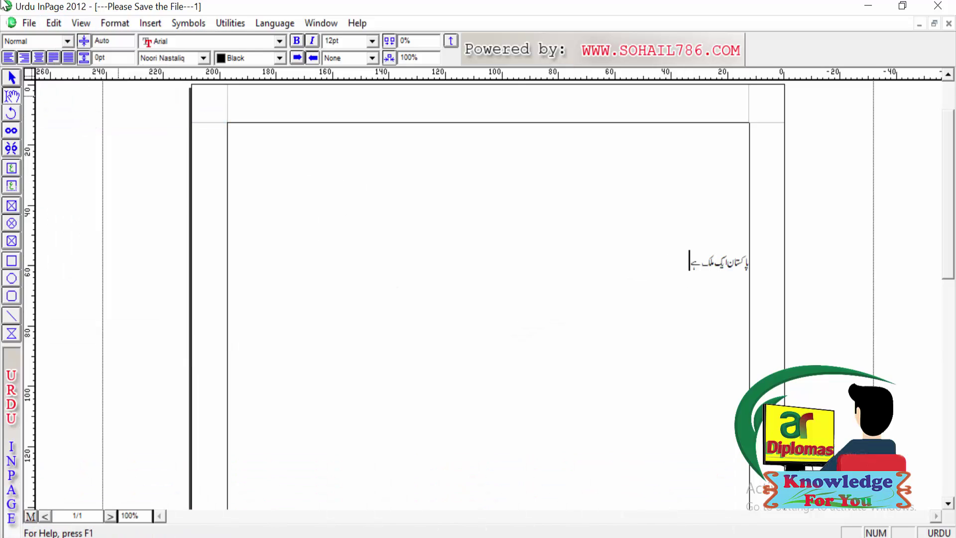
pyautogui.click(50, 23)
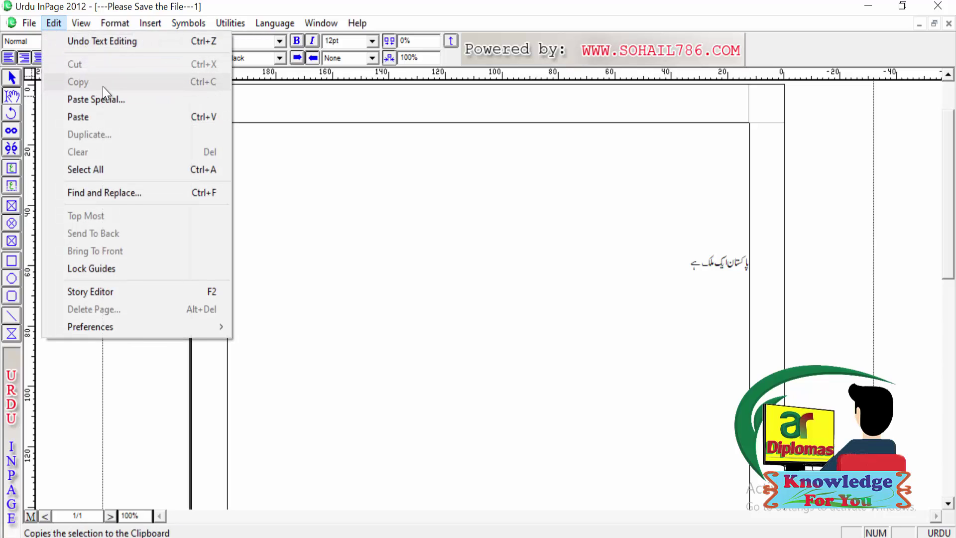
pyautogui.click(695, 274)
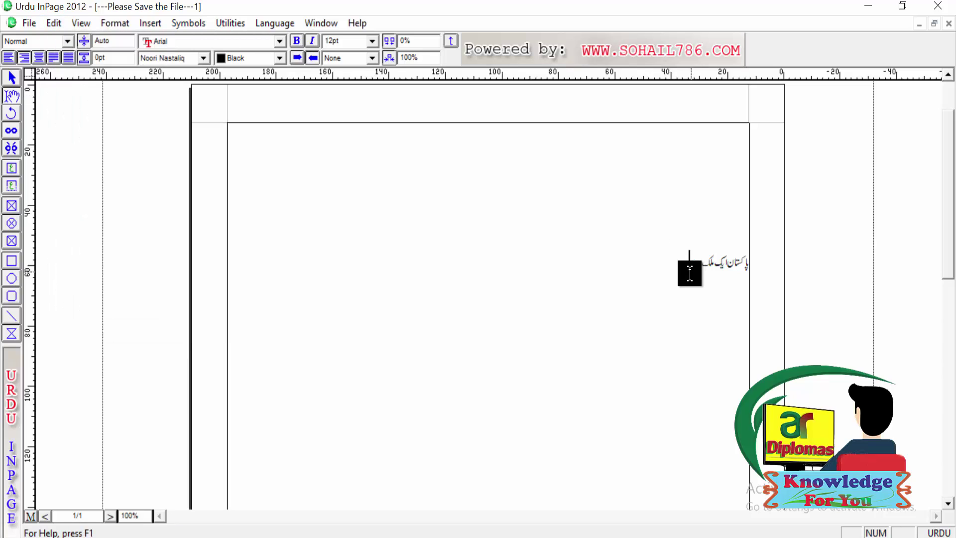
pyautogui.moveTo(679, 267); pyautogui.dragTo(761, 288)
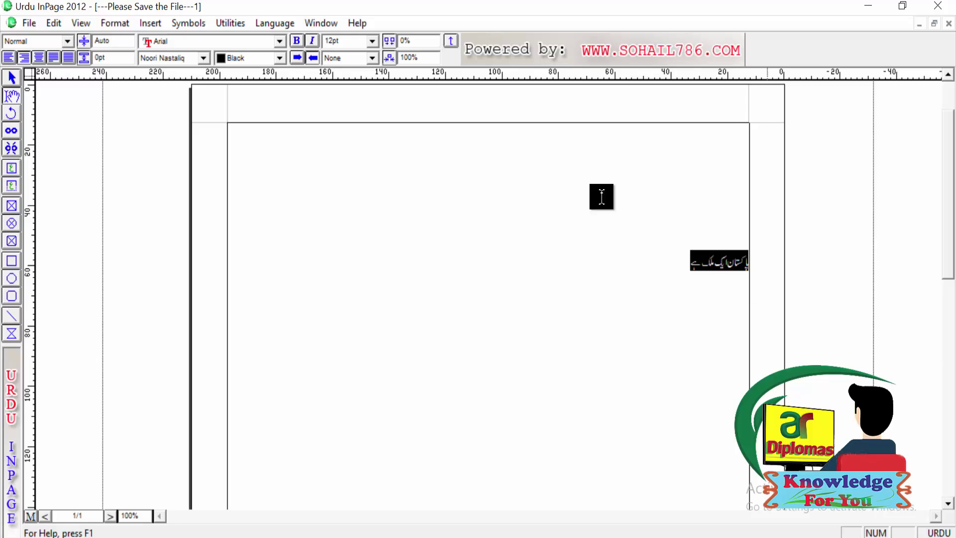
pyautogui.click(54, 23)
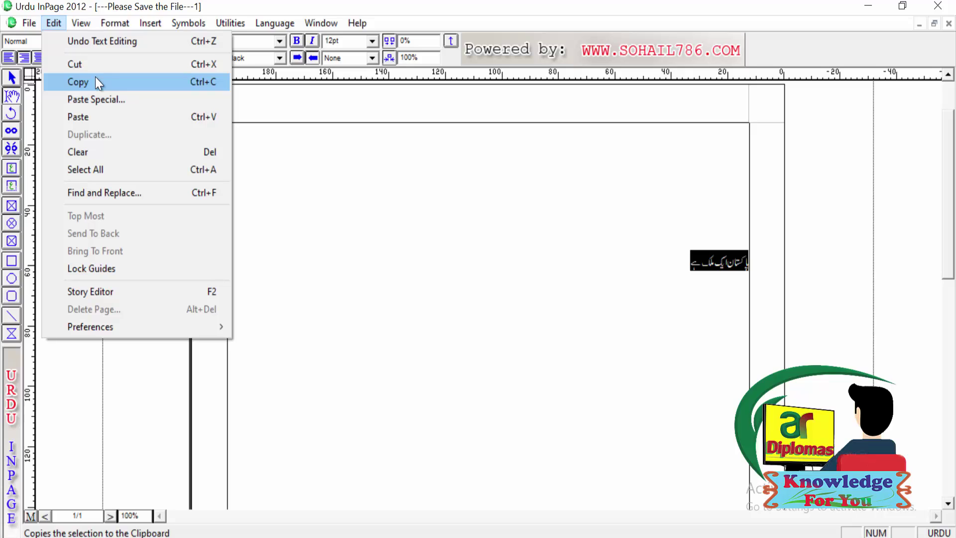
pyautogui.click(677, 188)
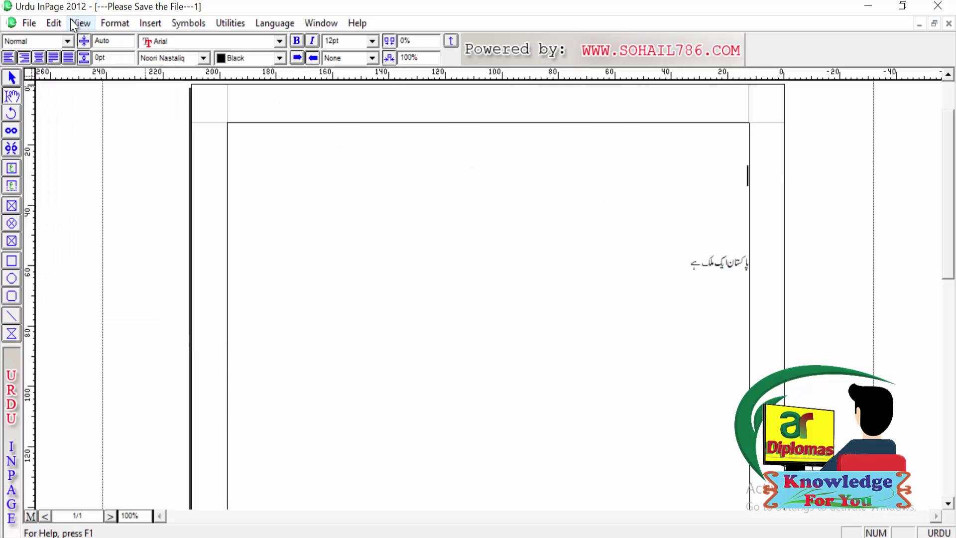
pyautogui.click(53, 22)
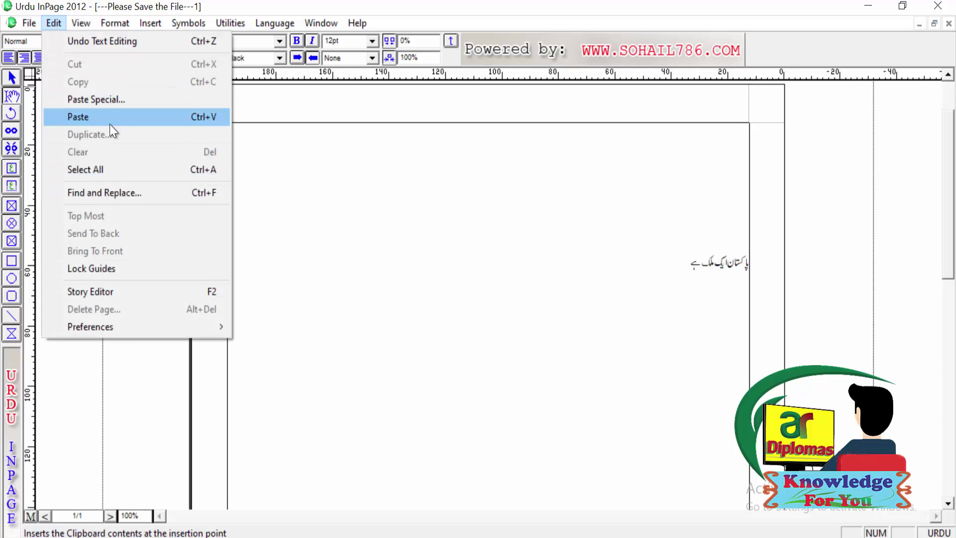
pyautogui.click(643, 276)
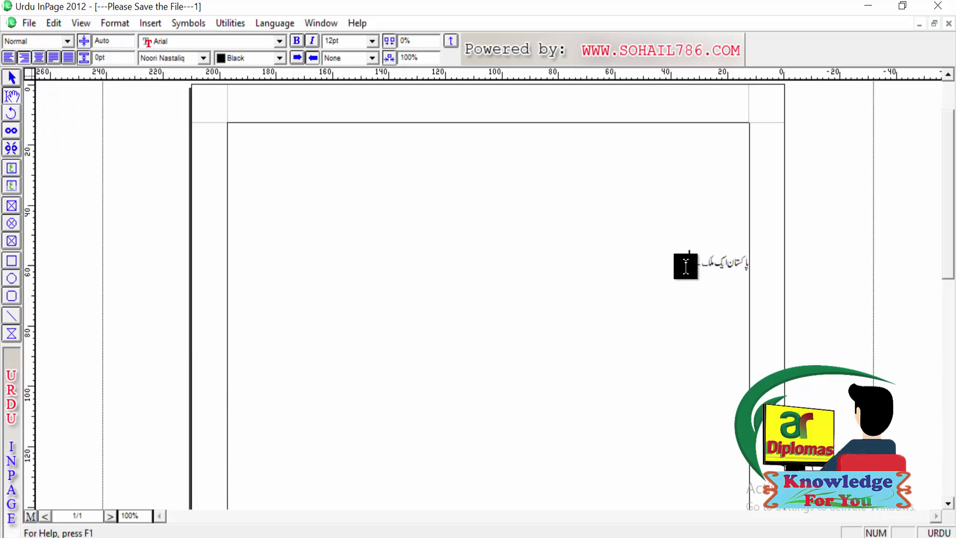
# Copy the whole sentence and paste it on the empty second line of the page
pyautogui.moveTo(684, 266); pyautogui.dragTo(779, 286)
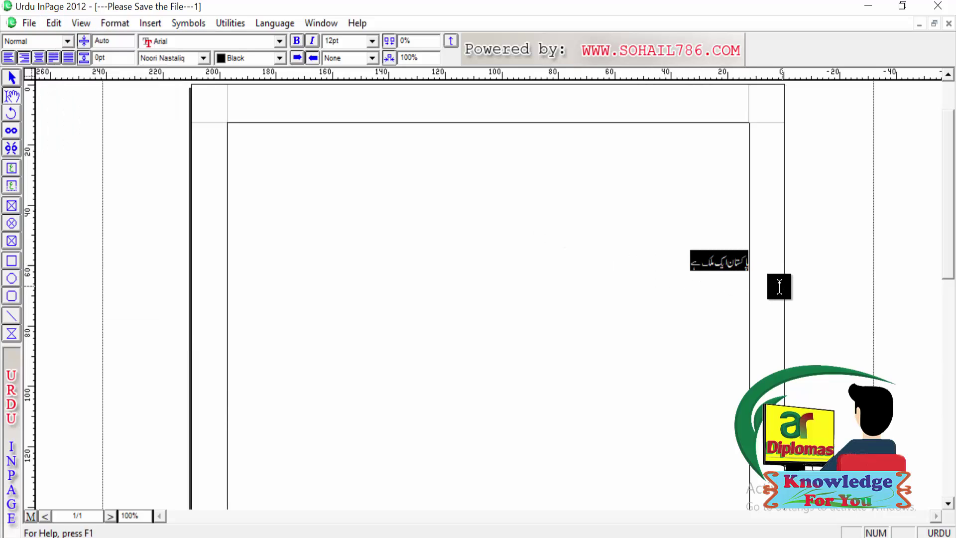
pyautogui.click(54, 22)
pyautogui.click(80, 81)
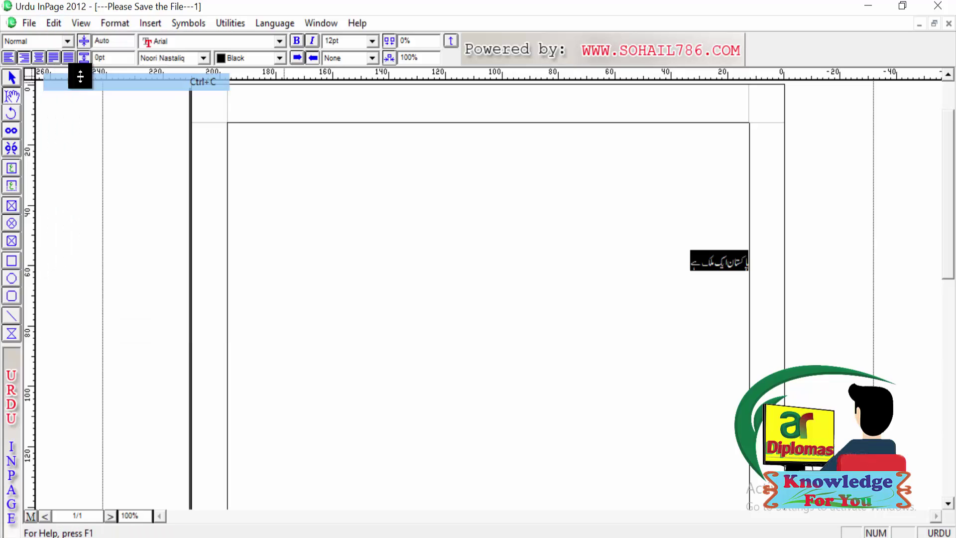
pyautogui.click(673, 163)
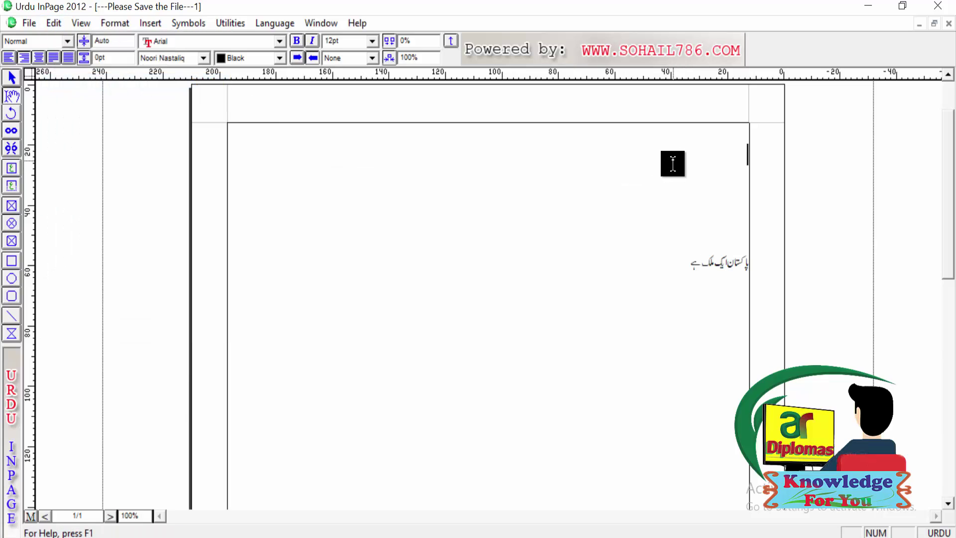
pyautogui.click(55, 24)
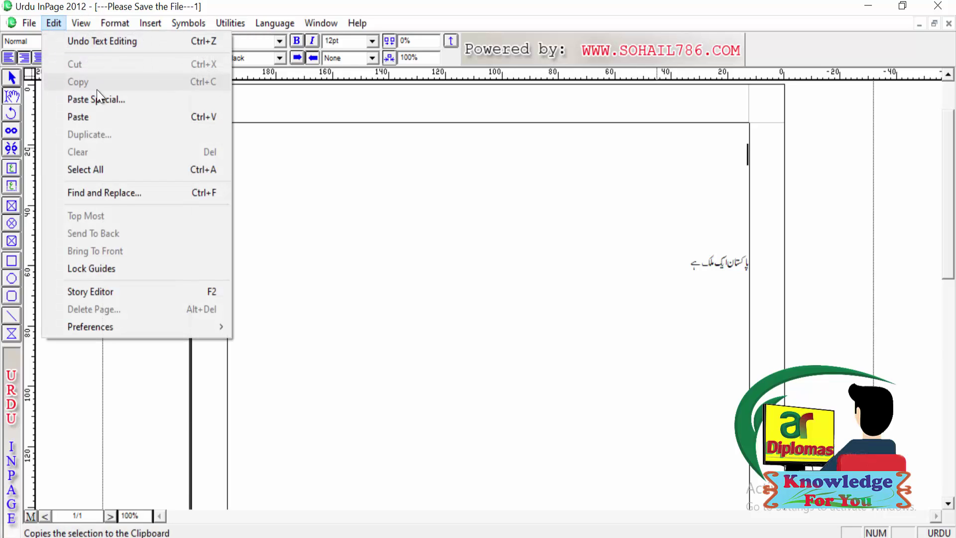
pyautogui.click(105, 120)
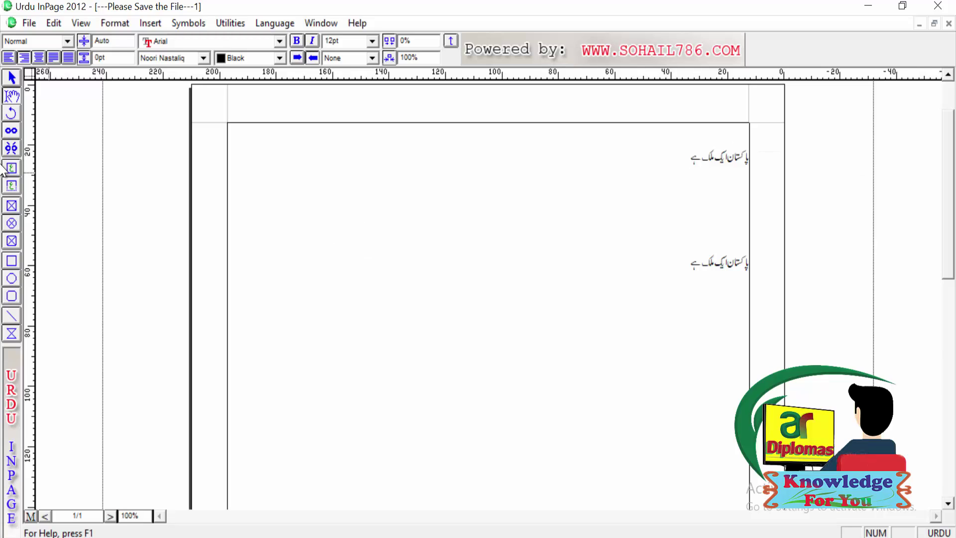
# Examine the Paste Special formats for the empty line just above the lower sentence, closing without pasting
pyautogui.click(59, 26)
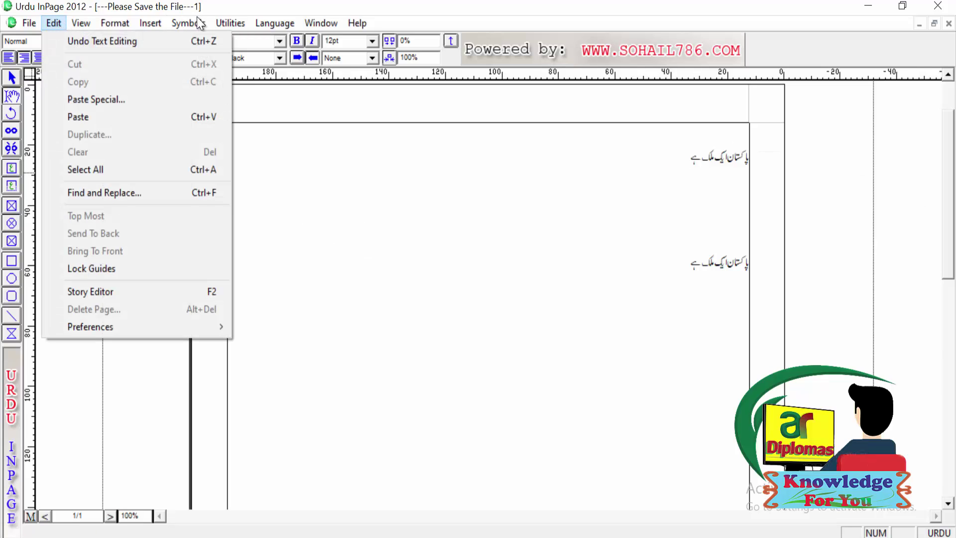
pyautogui.moveTo(81, 23)
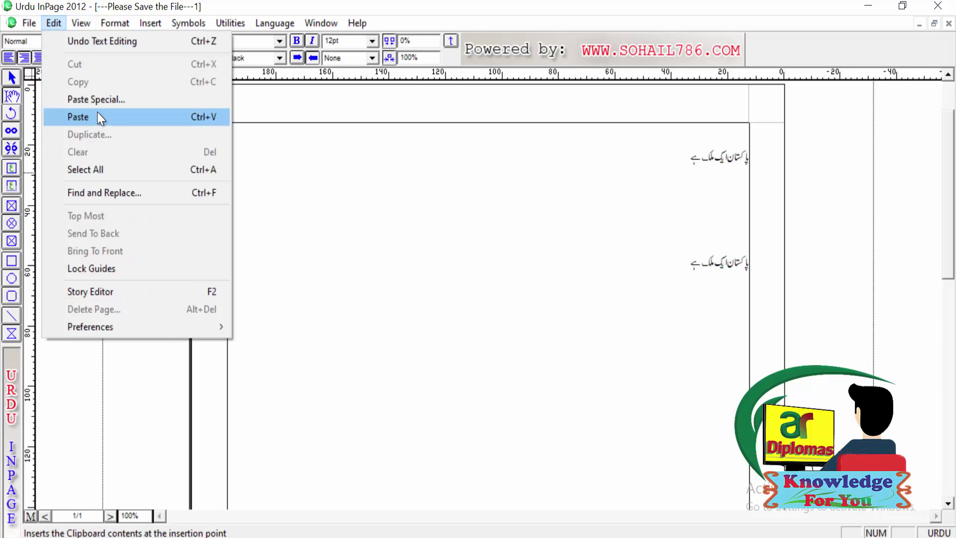
pyautogui.click(557, 231)
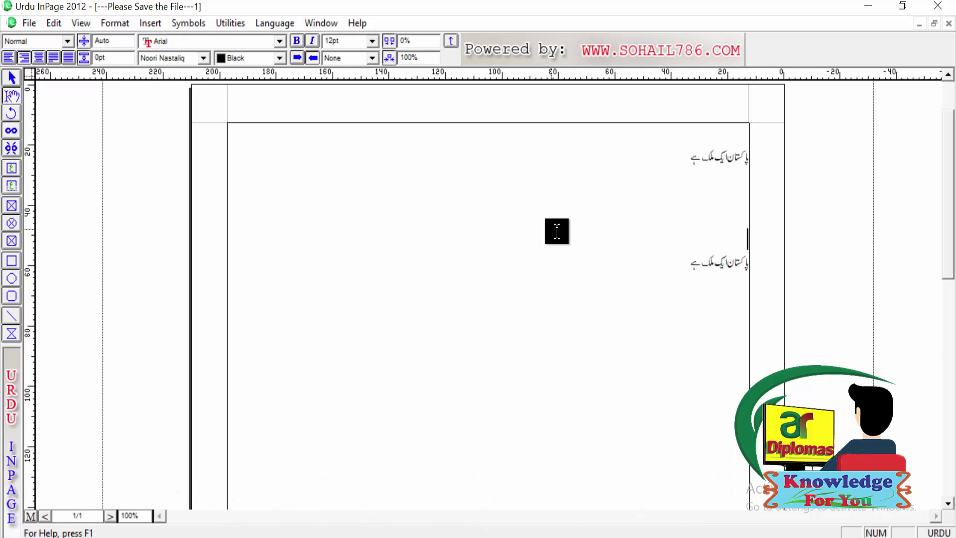
pyautogui.click(54, 28)
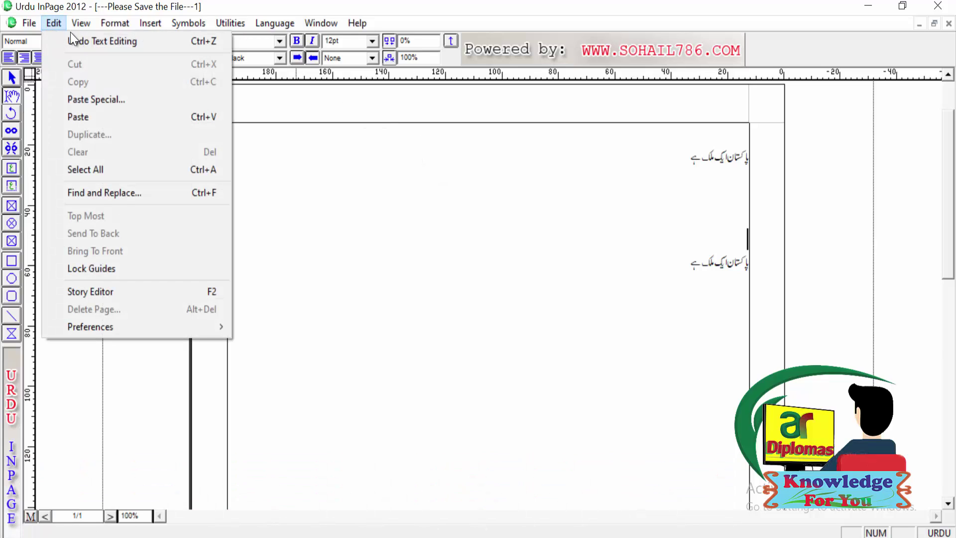
pyautogui.click(112, 98)
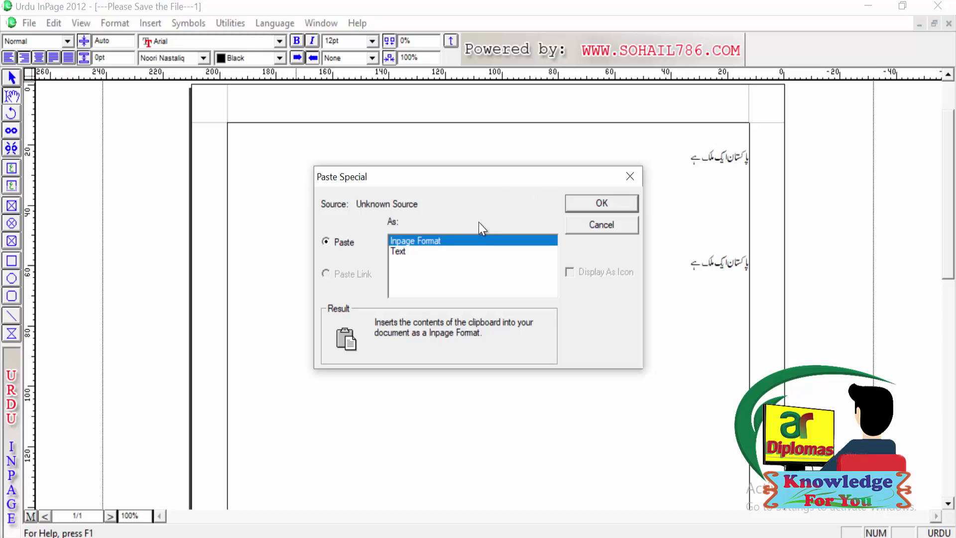
pyautogui.click(629, 177)
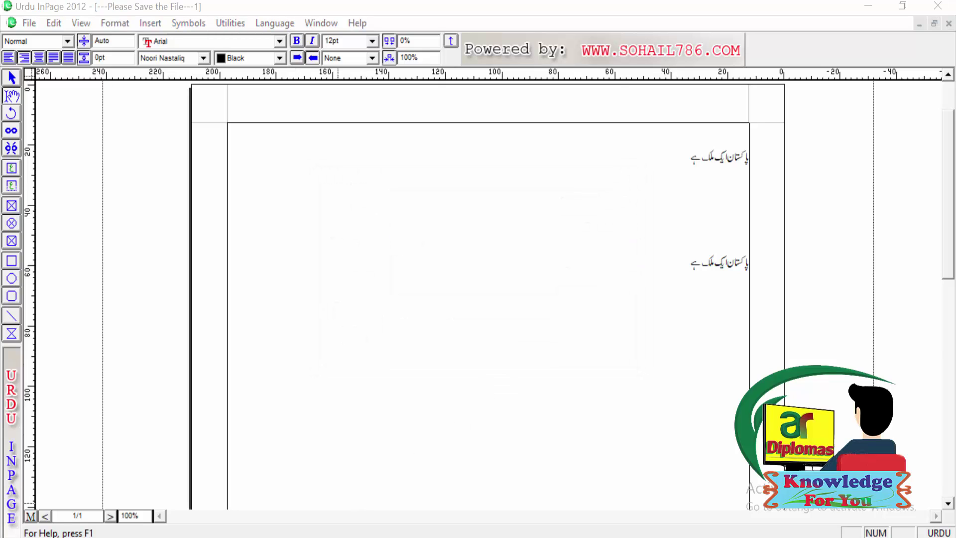
# Switch to Notepad, write "edit" in a blank document and copy the whole text
pyautogui.press('super')
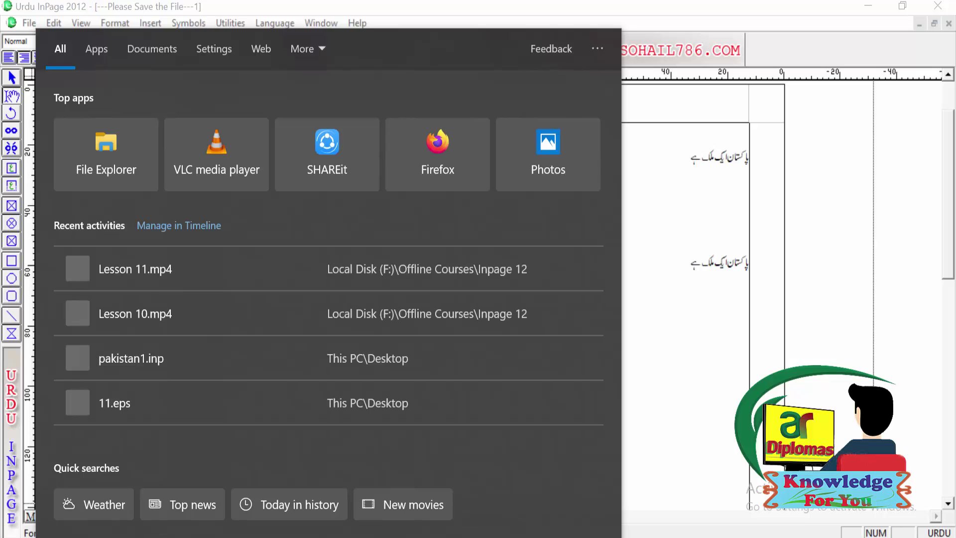
pyautogui.write('not')
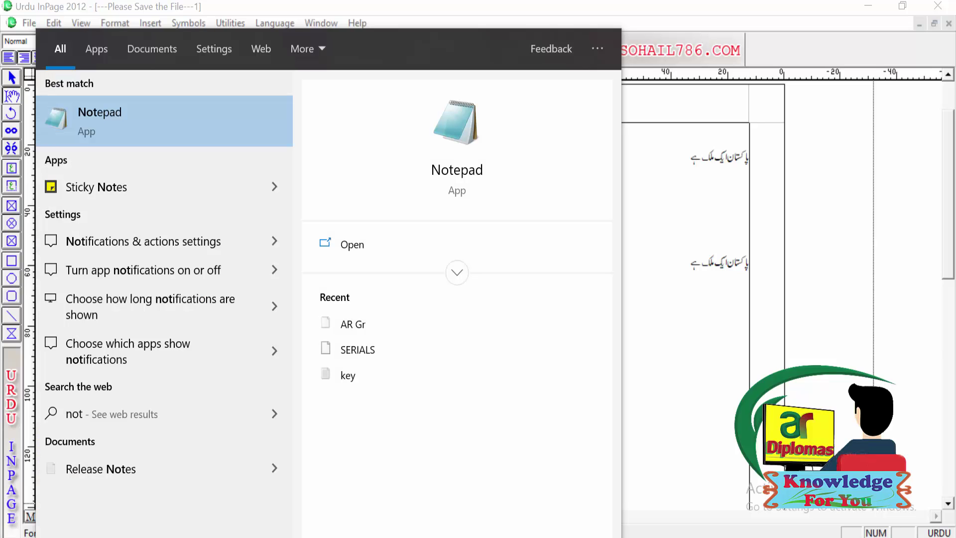
pyautogui.press('Return')
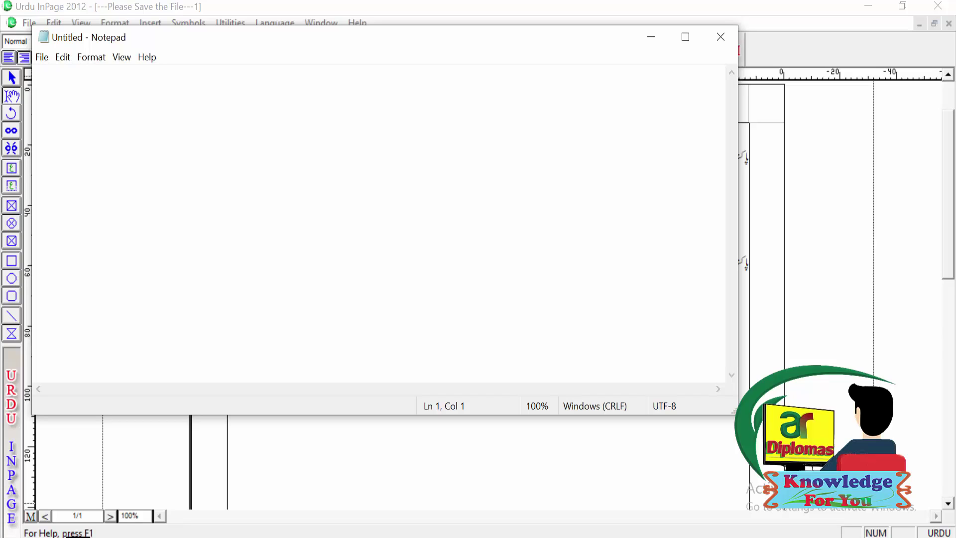
pyautogui.write('eit')
pyautogui.press('BackSpace')
pyautogui.press('BackSpace')
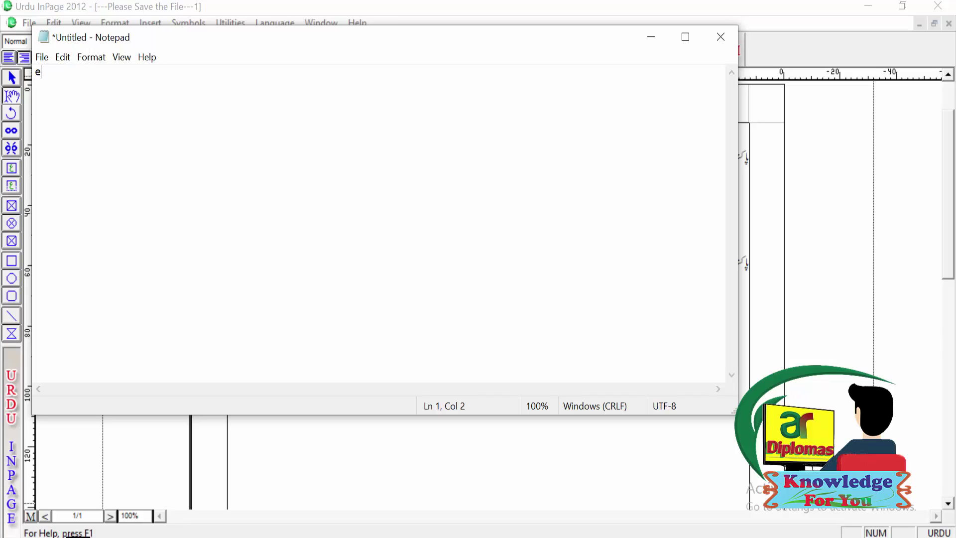
pyautogui.write('dit')
pyautogui.hotkey('ctrl', 'a')
pyautogui.hotkey('ctrl', 'c')
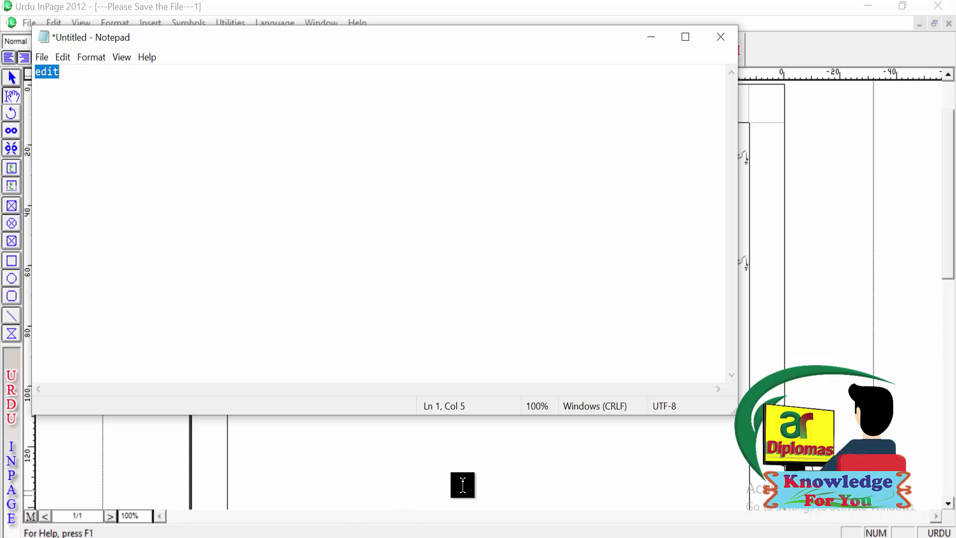
# Switch back to InPage and use Paste Special to insert the copied word as Text on an empty line between the two sentences
pyautogui.click(406, 471)
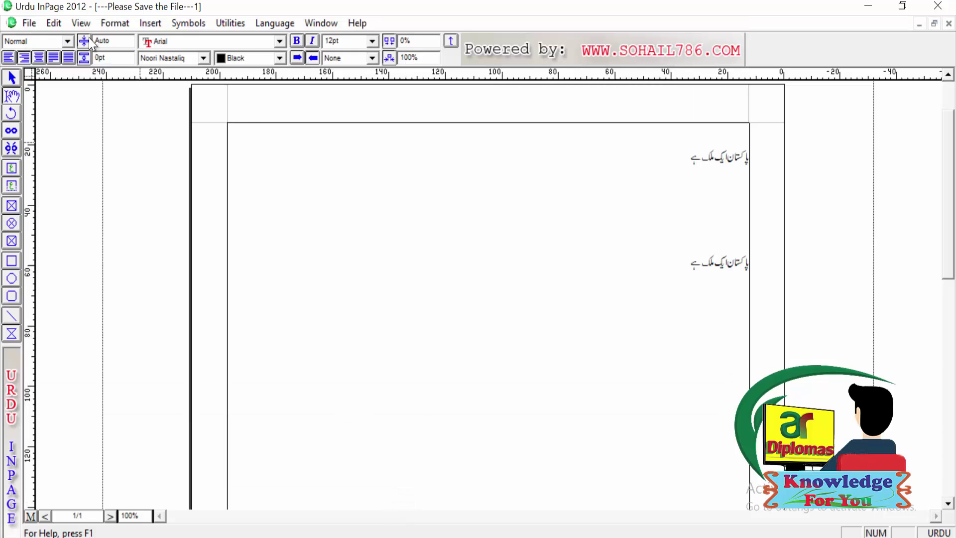
pyautogui.click(586, 208)
pyautogui.click(51, 23)
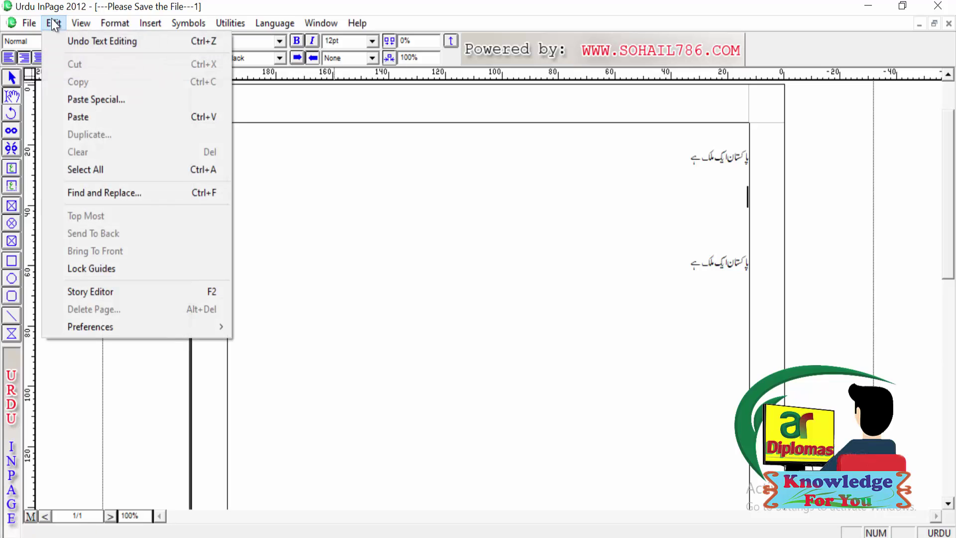
pyautogui.click(105, 99)
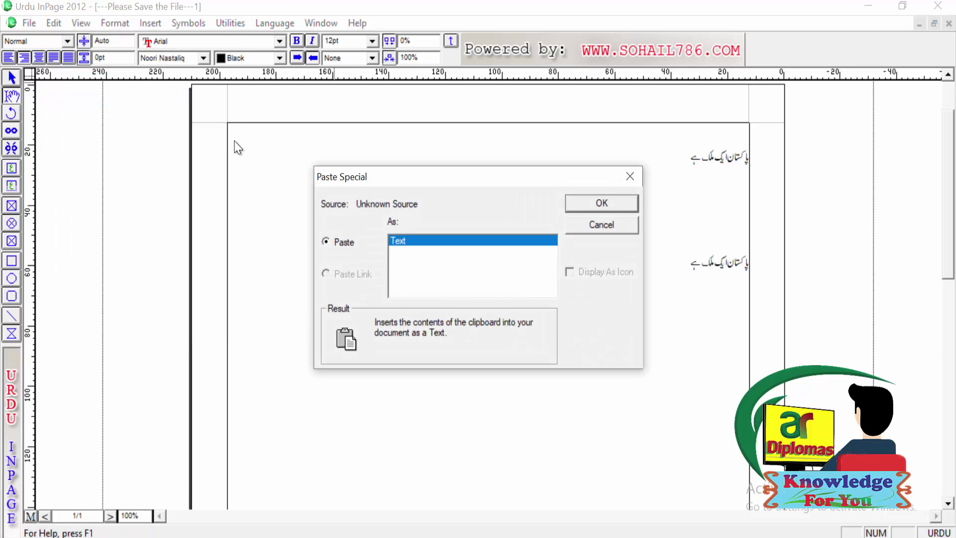
pyautogui.click(602, 202)
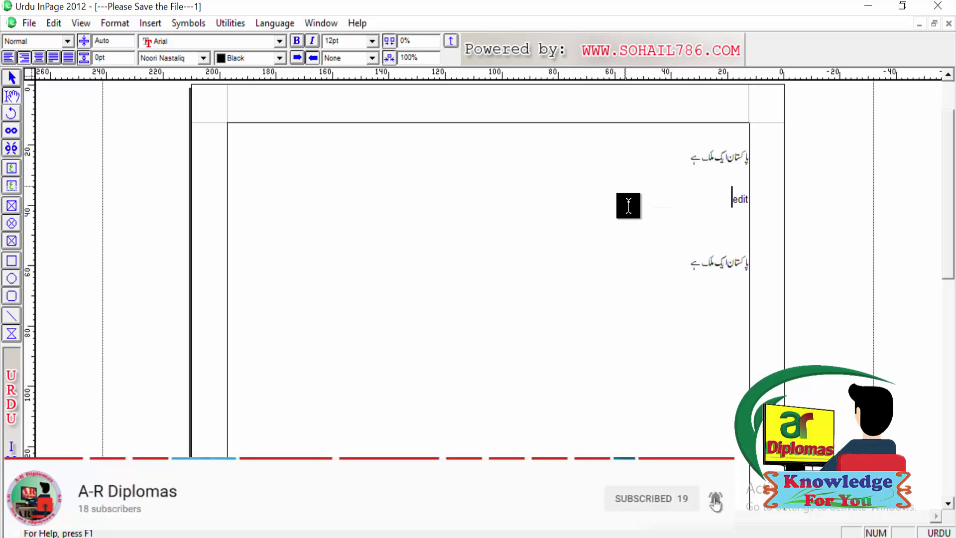
# Examine the Paste Special formats offered for the copied Notepad text, closing without pasting
pyautogui.click(49, 21)
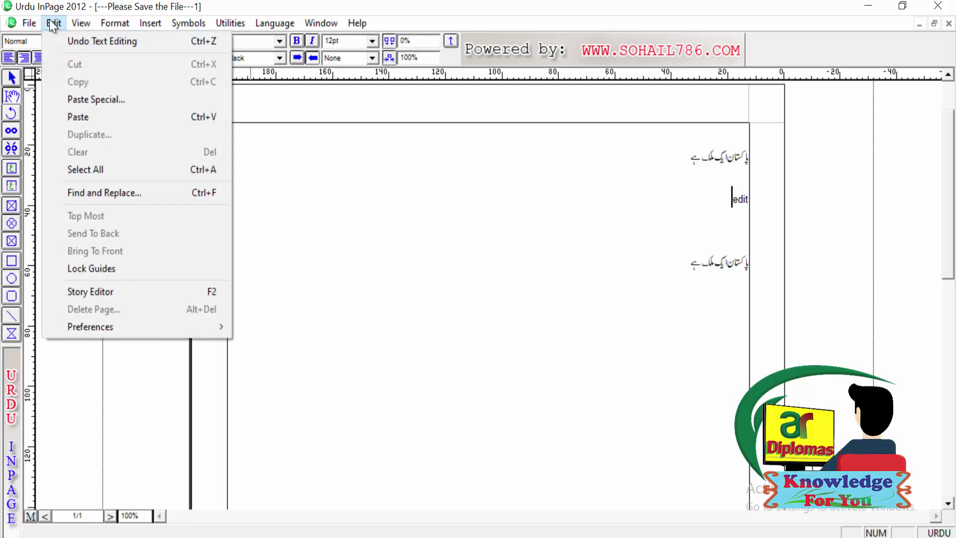
pyautogui.click(108, 104)
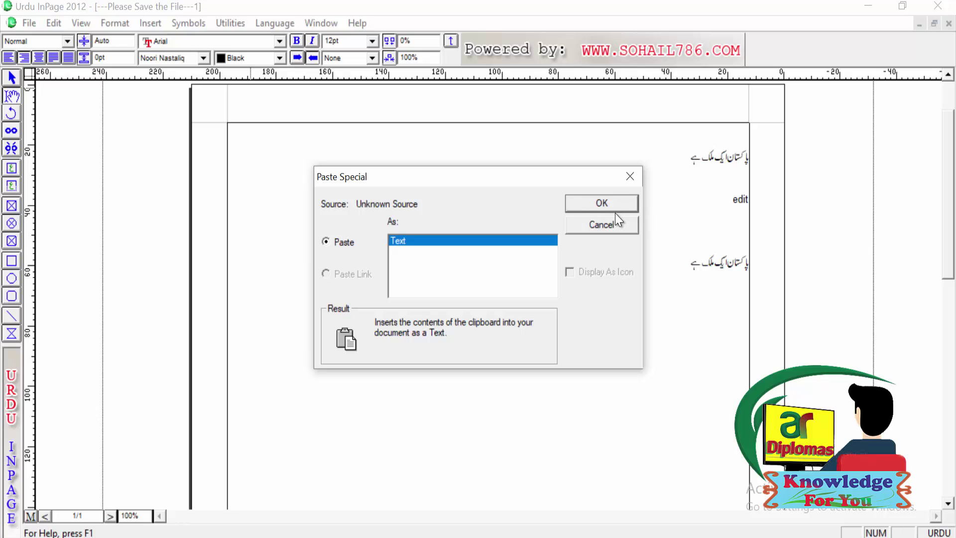
pyautogui.click(629, 177)
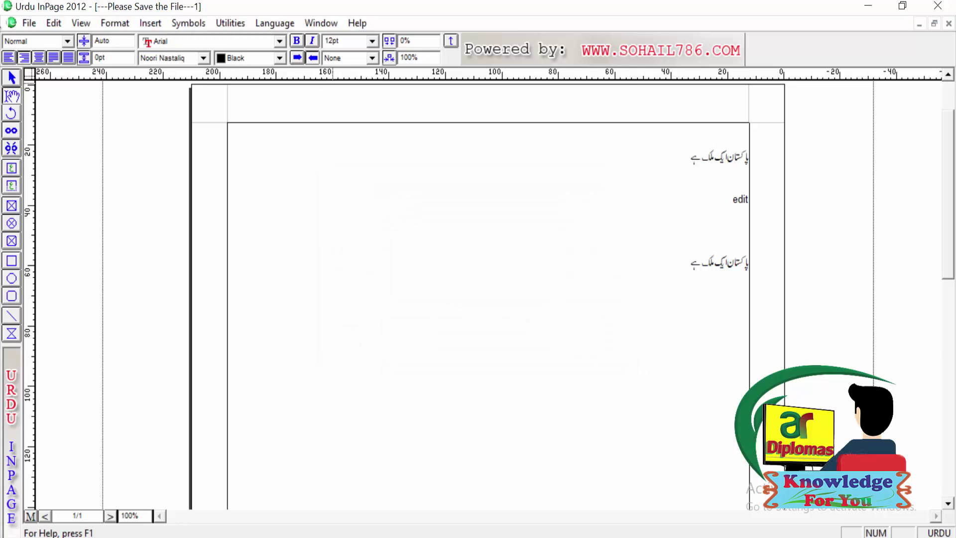
pyautogui.click(54, 23)
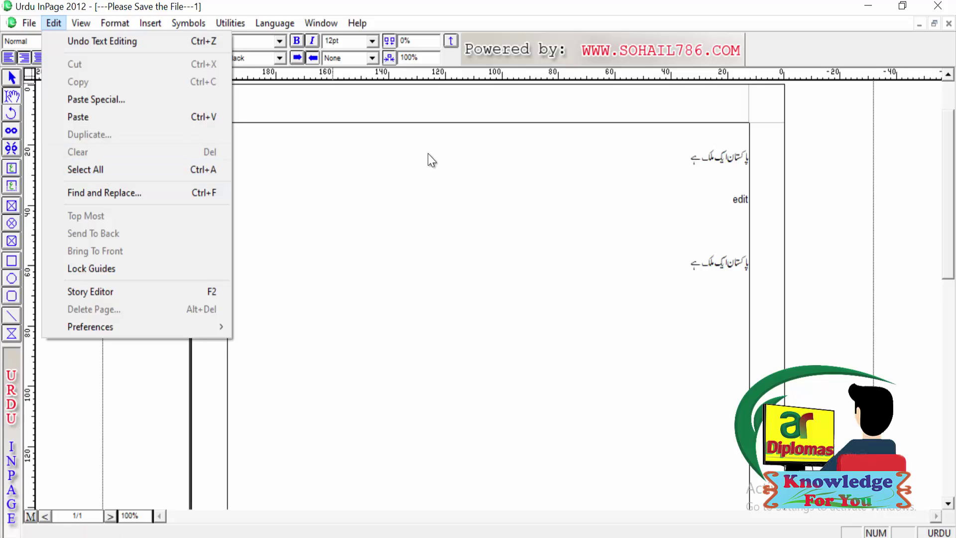
pyautogui.click(567, 184)
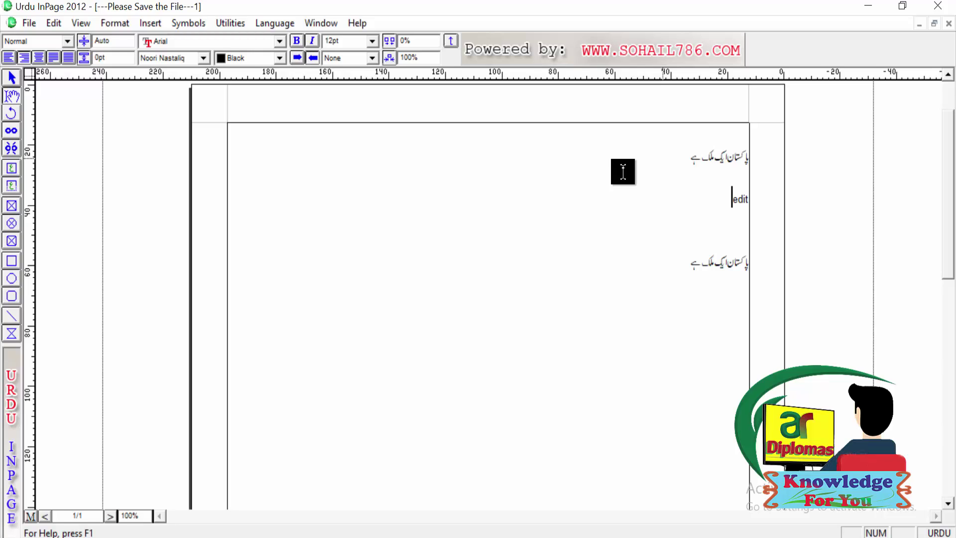
# Select all the text on the page and deselect it again
pyautogui.click(54, 24)
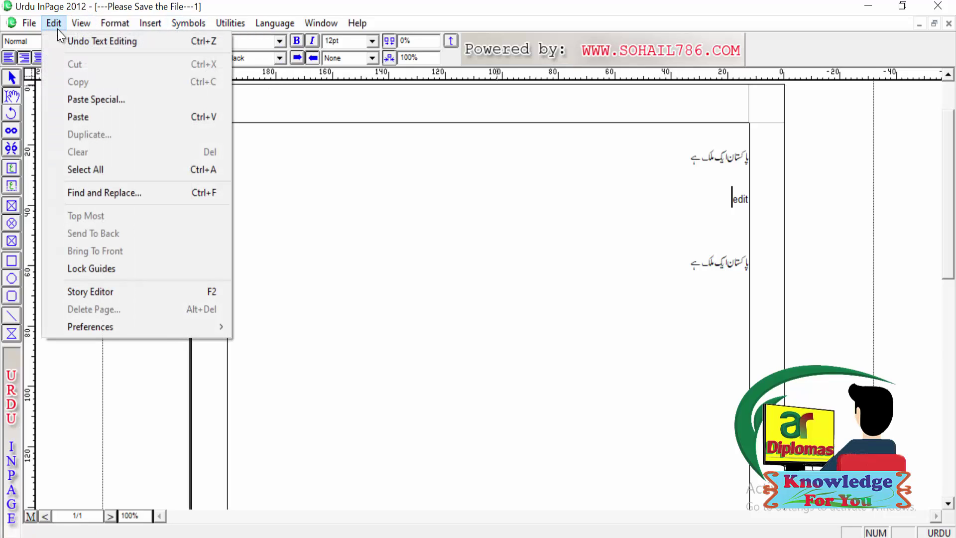
pyautogui.click(115, 175)
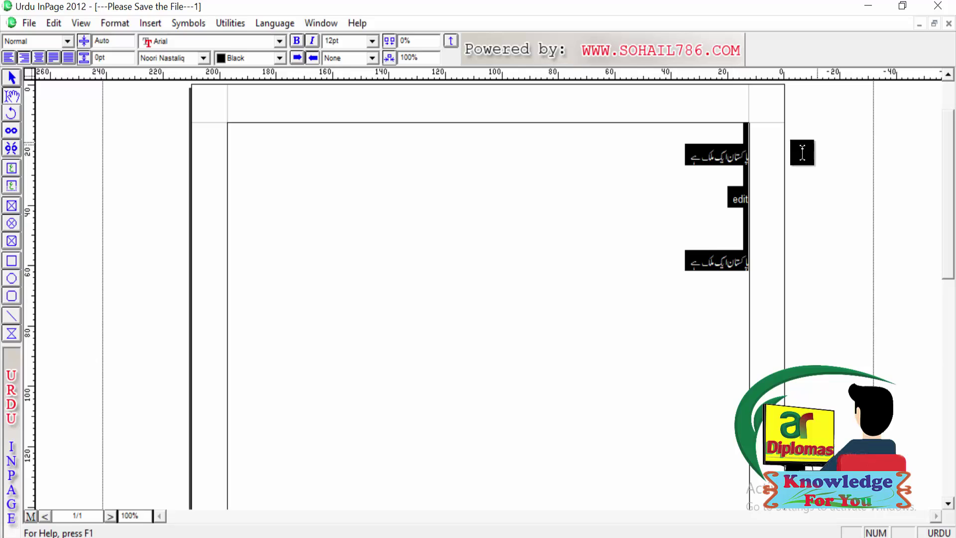
pyautogui.click(644, 199)
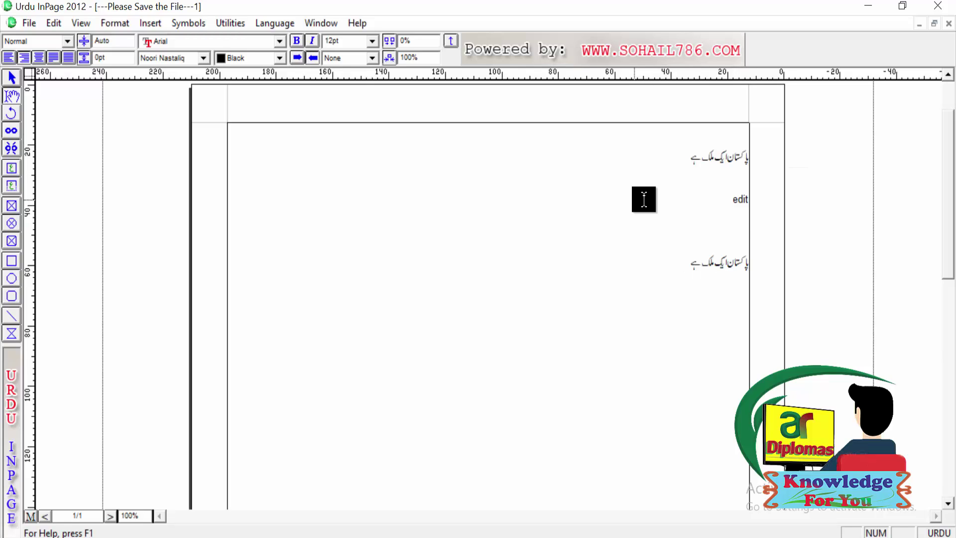
# Clear all the text from the page and undo the deletion
pyautogui.click(52, 19)
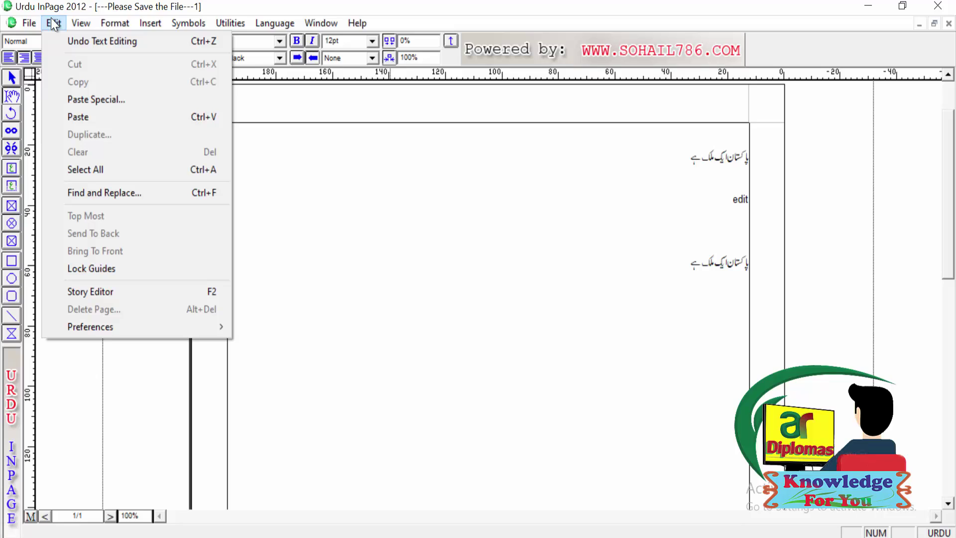
pyautogui.click(188, 169)
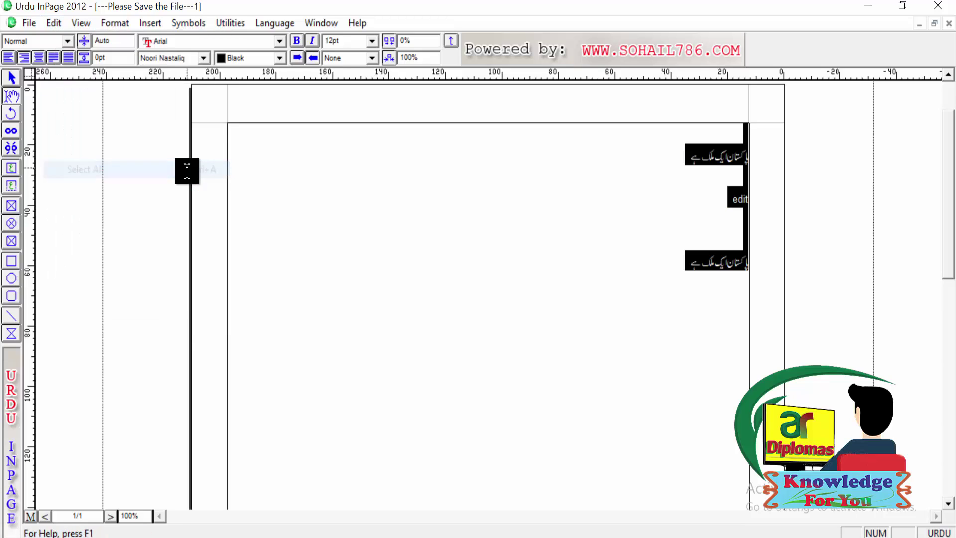
pyautogui.click(54, 24)
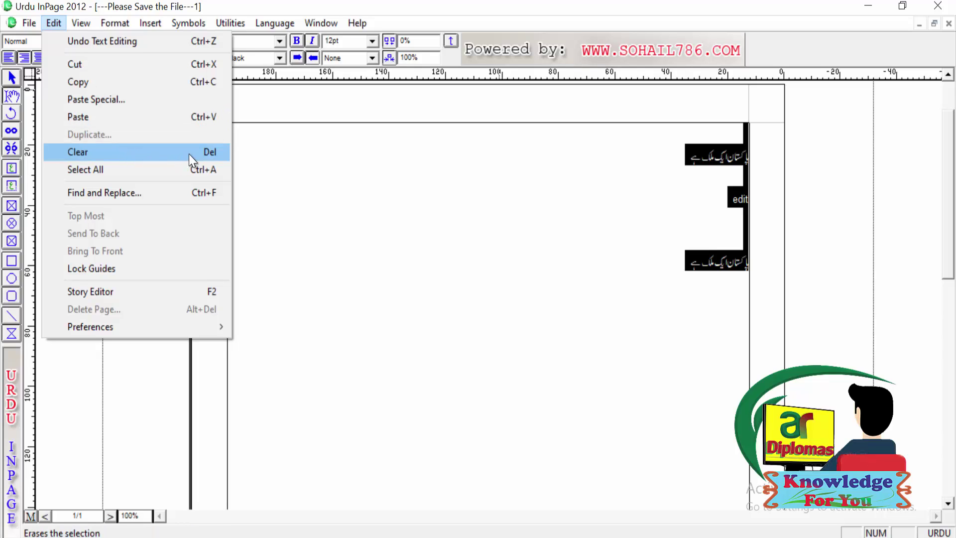
pyautogui.click(111, 154)
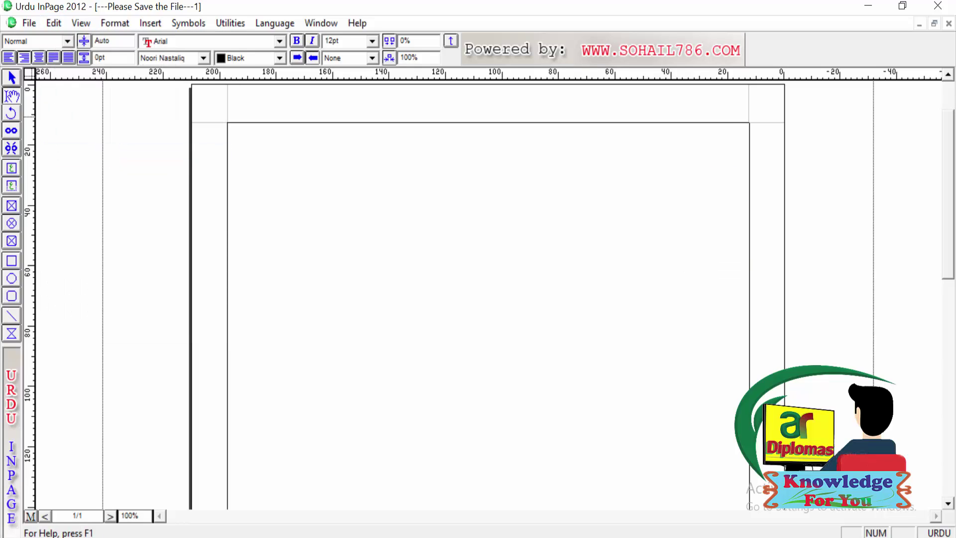
pyautogui.hotkey('ctrl', 'z')
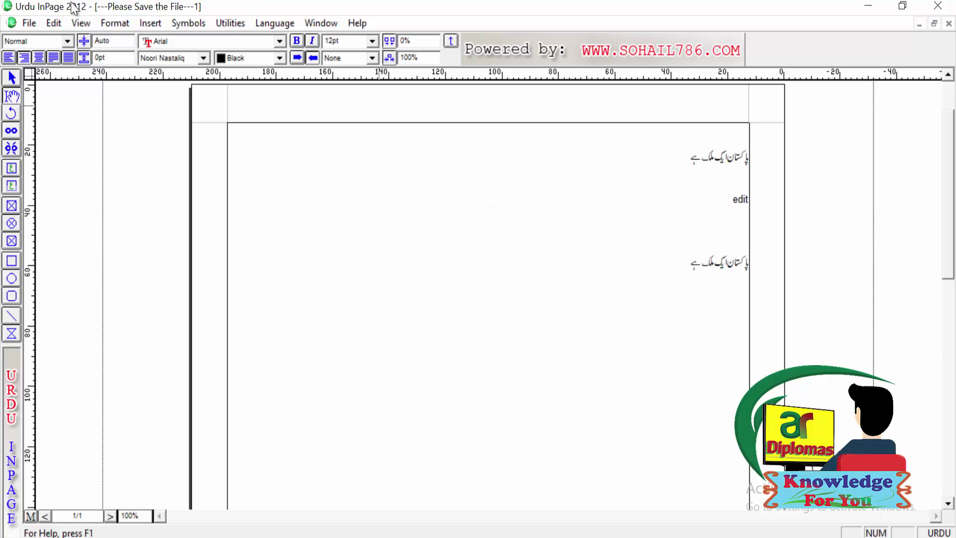
pyautogui.click(58, 20)
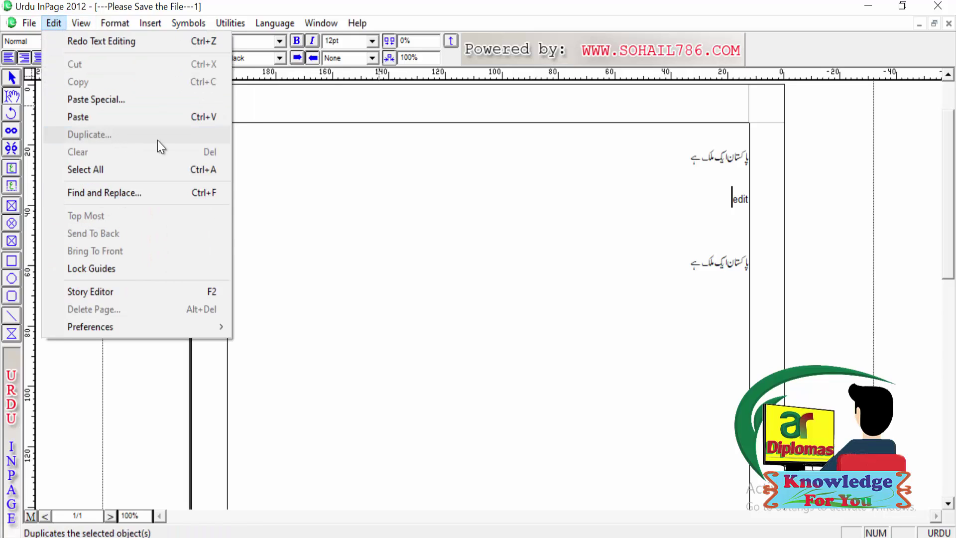
pyautogui.click(431, 286)
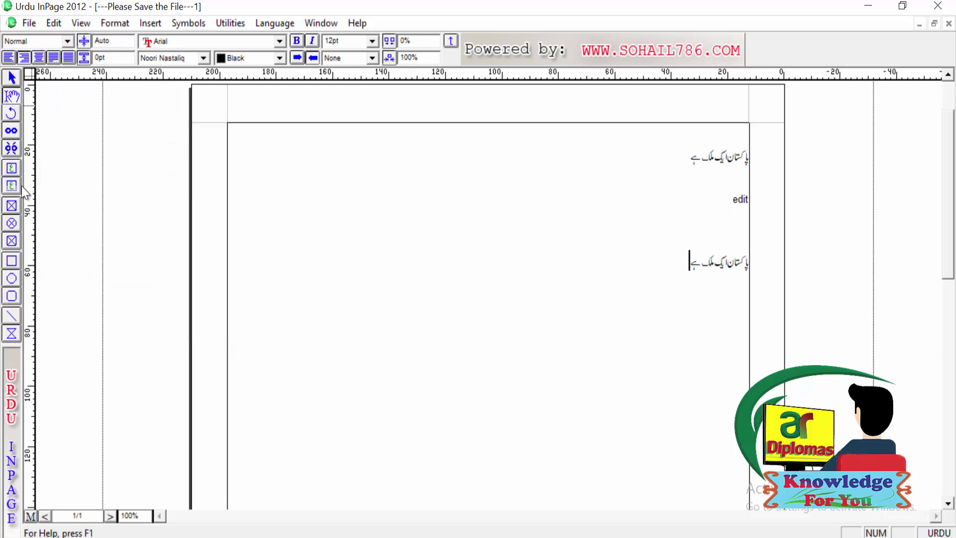
# Draw a rectangular picture box about 52 mm wide and 46 mm high in the empty area beside the lower sentence
pyautogui.click(11, 207)
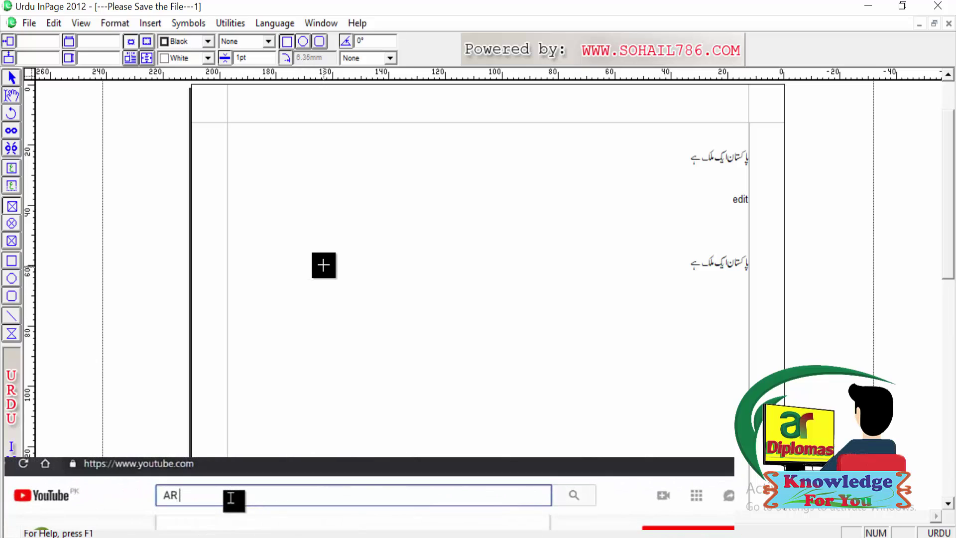
pyautogui.moveTo(321, 250); pyautogui.dragTo(468, 392)
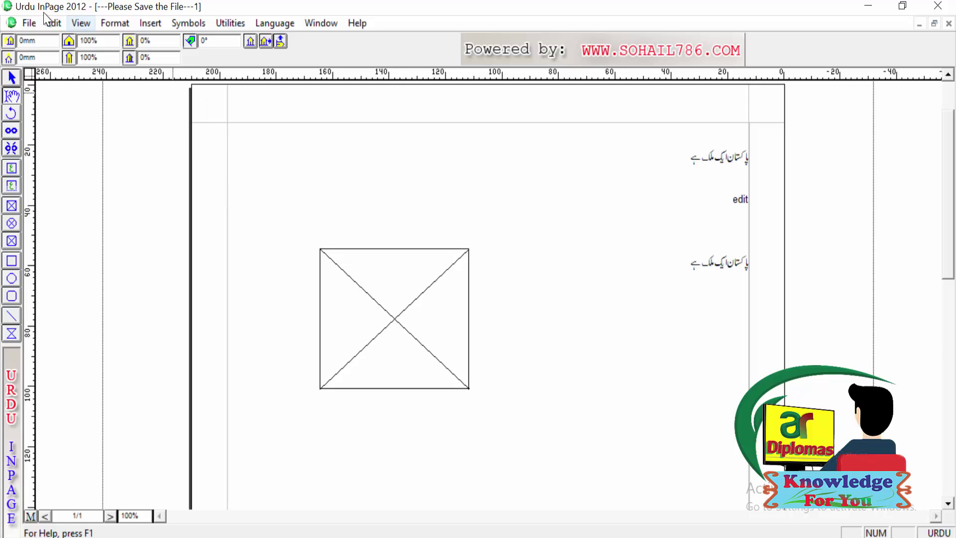
# Shrink the picture box to about 30 by 32 mm and move it near the page's upper-left margin
pyautogui.click(14, 80)
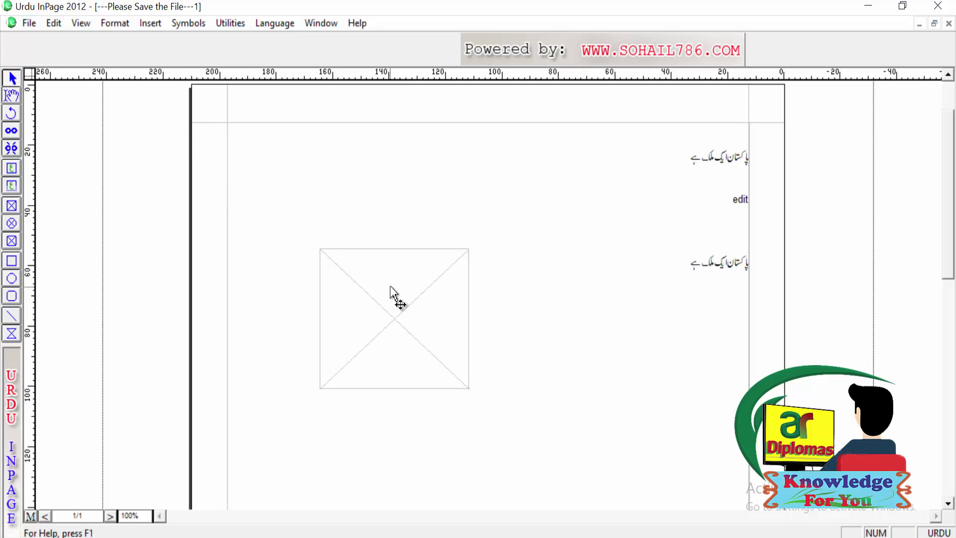
pyautogui.click(433, 339)
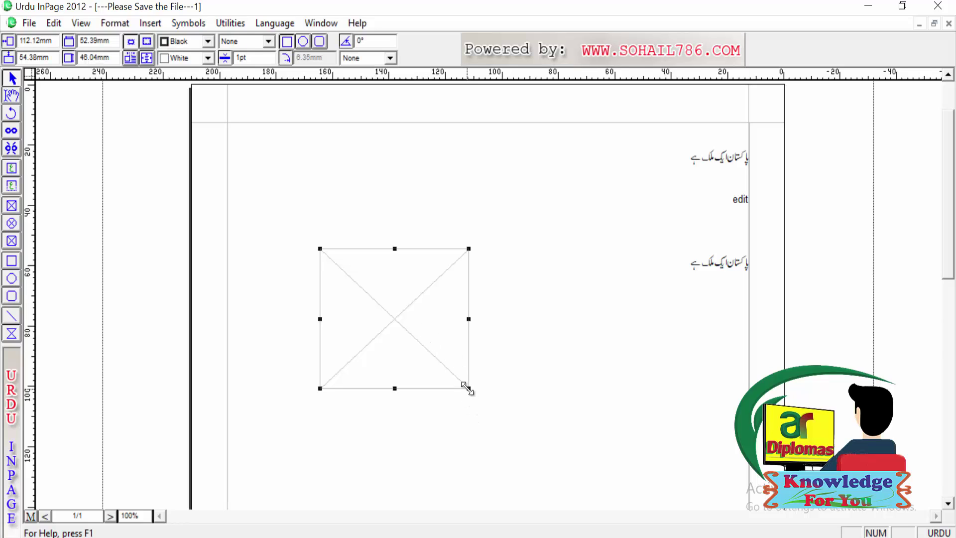
pyautogui.moveTo(465, 386); pyautogui.dragTo(403, 344)
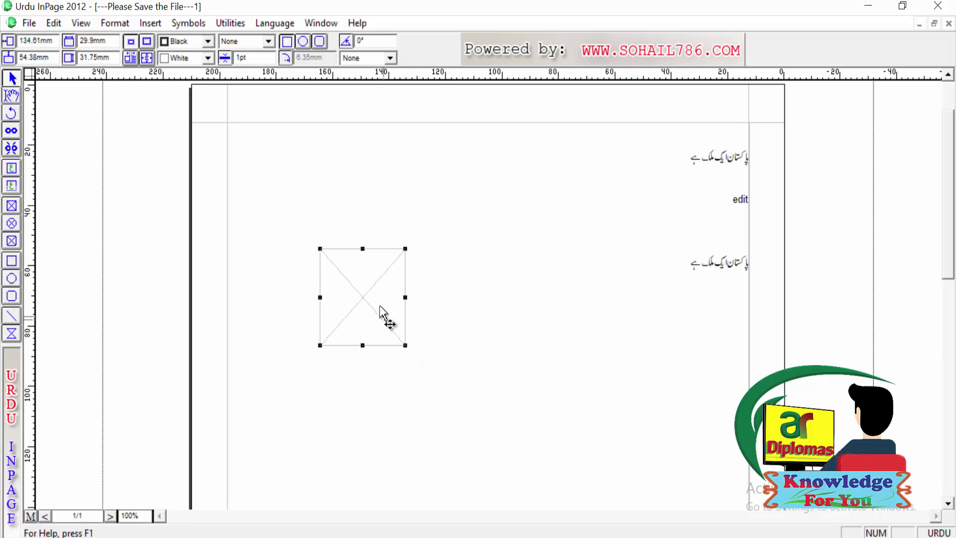
pyautogui.moveTo(367, 309); pyautogui.dragTo(297, 222)
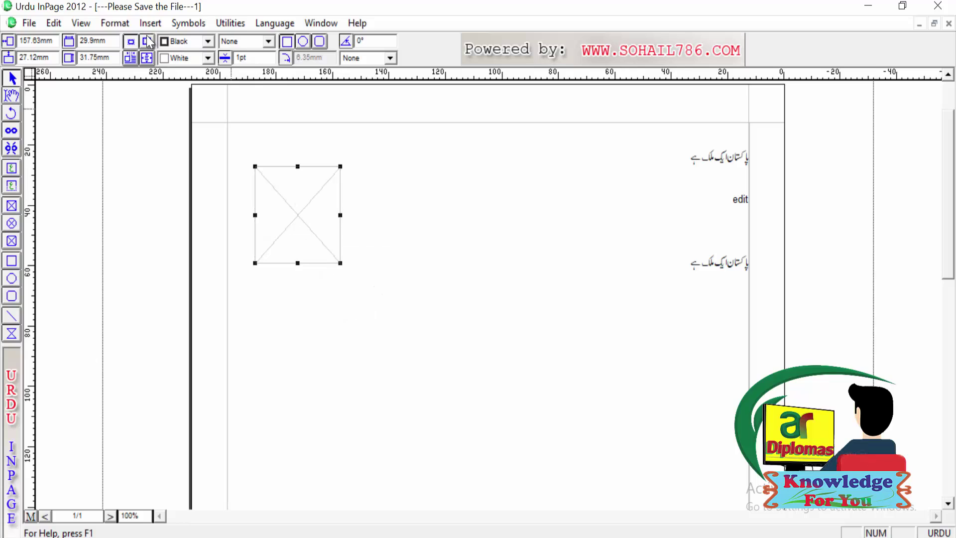
# Import the picture 160035 from the Desktop into the empty picture box
pyautogui.click(13, 97)
pyautogui.click(13, 207)
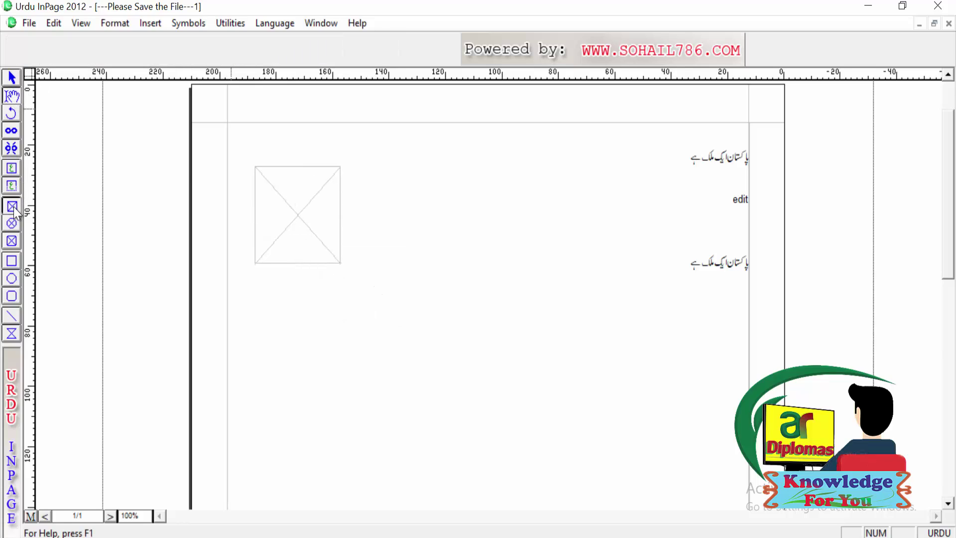
pyautogui.click(9, 81)
pyautogui.click(284, 174)
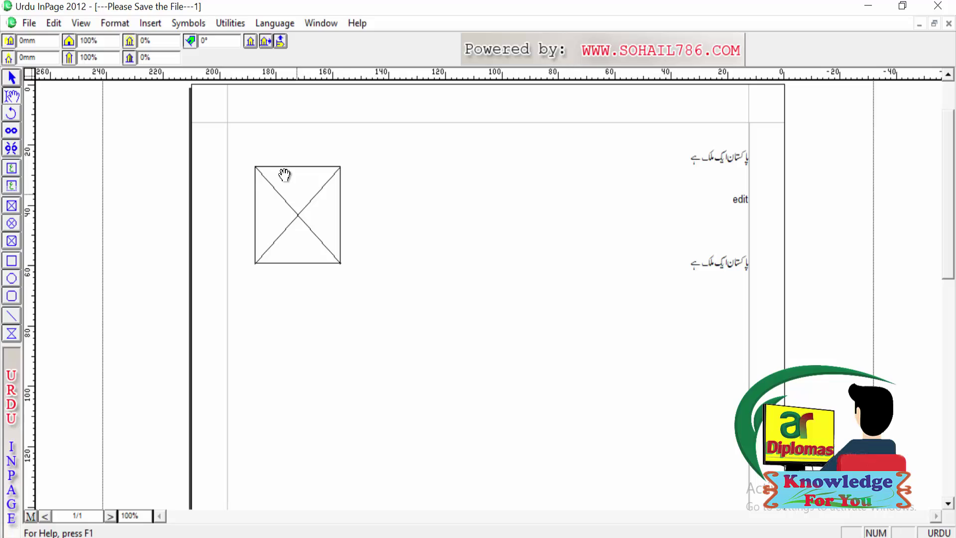
pyautogui.rightClick(284, 175)
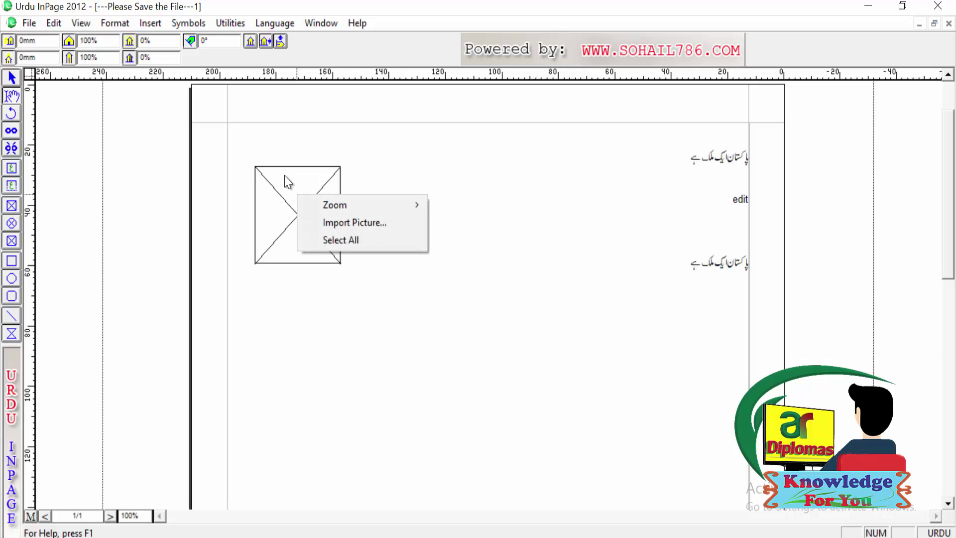
pyautogui.click(322, 221)
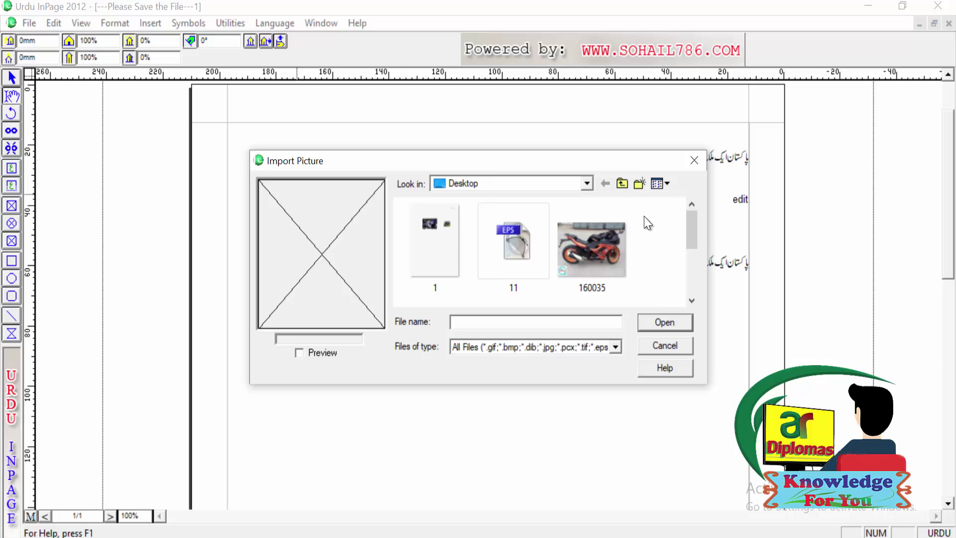
pyautogui.click(599, 241)
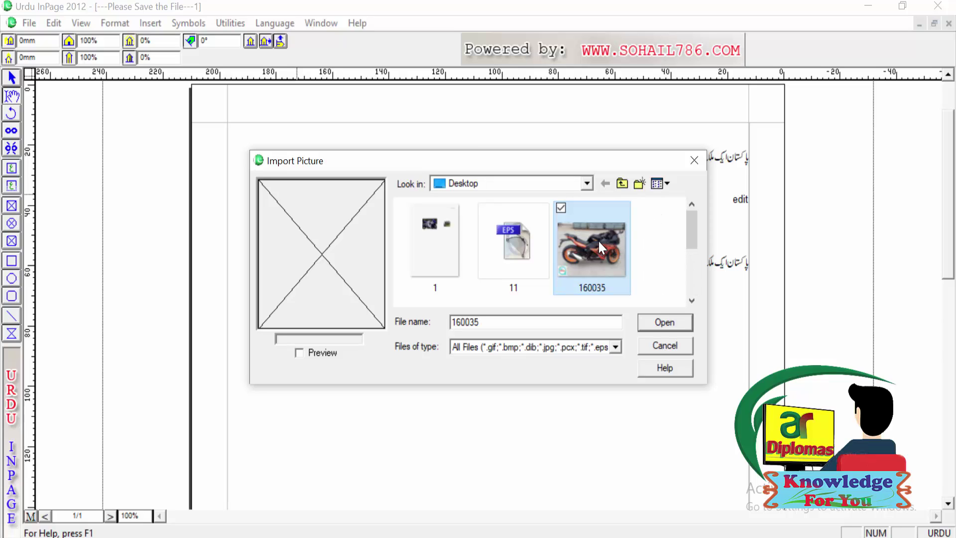
pyautogui.click(662, 322)
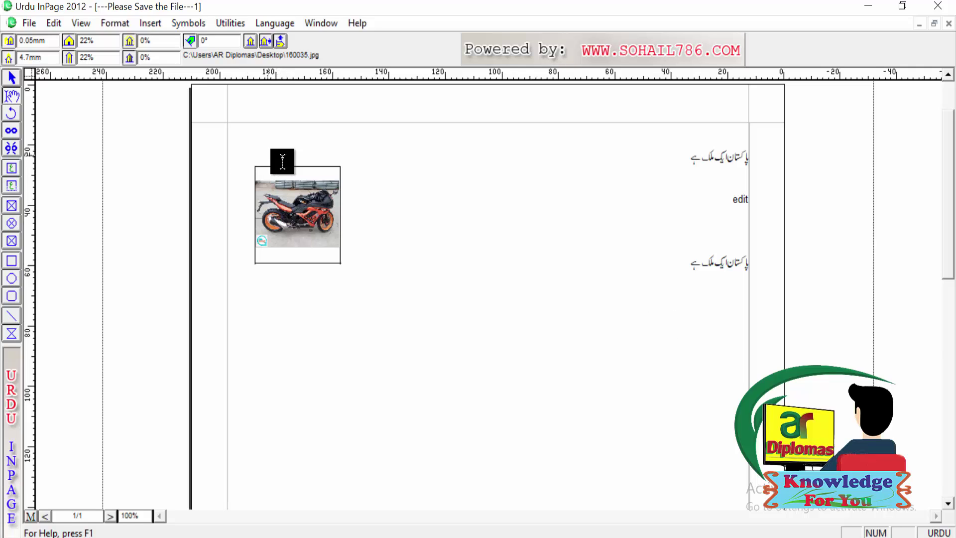
# Duplicate the motorcycle picture box into 5 rows and 3 columns with 0 mm row and column spacing
pyautogui.click(55, 23)
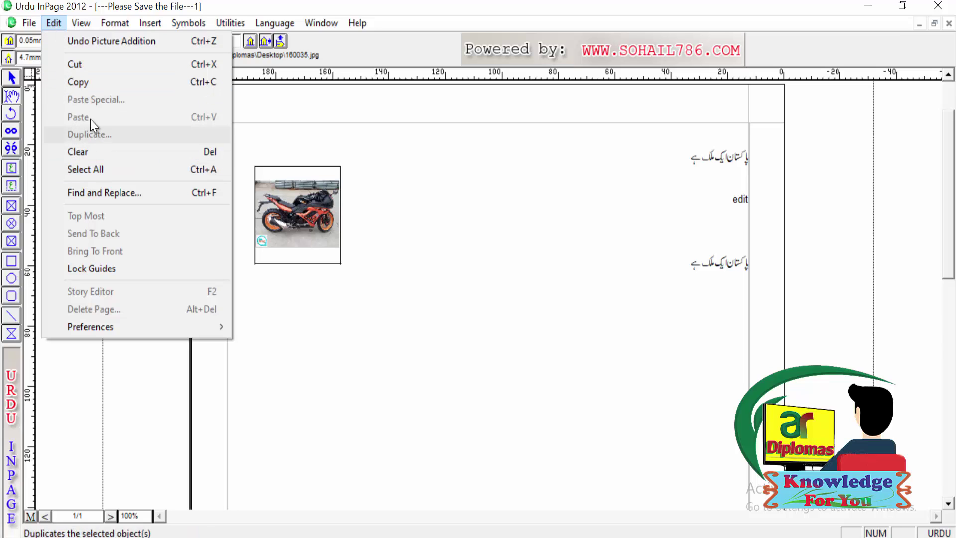
pyautogui.click(13, 73)
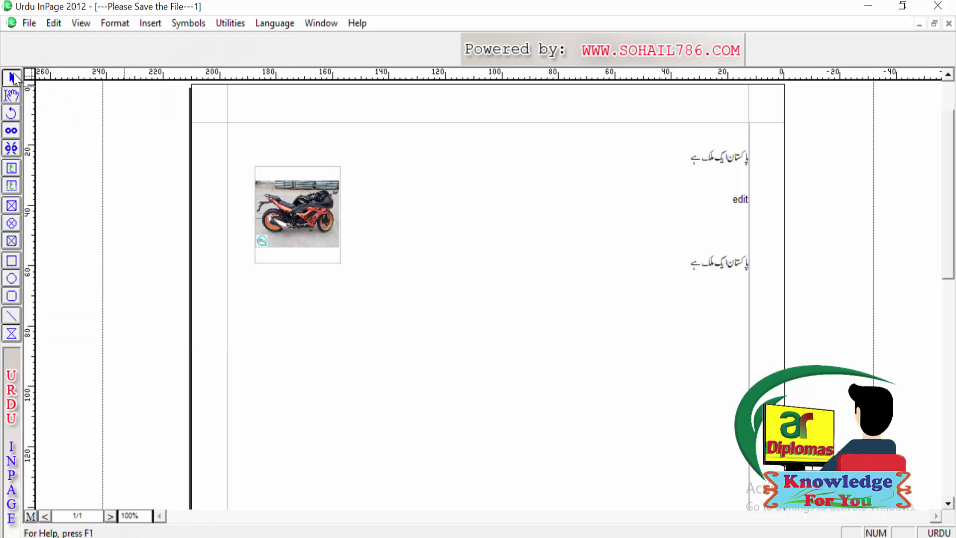
pyautogui.click(307, 217)
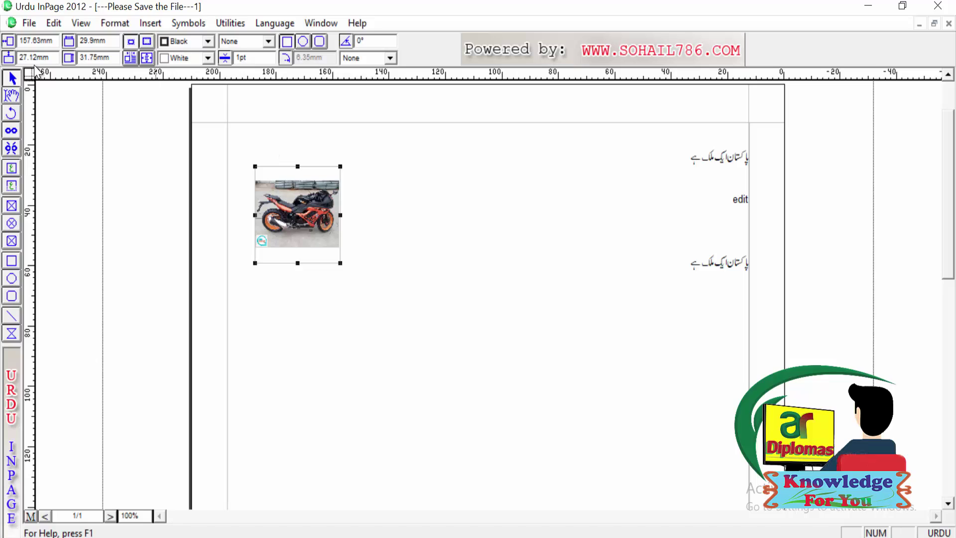
pyautogui.click(53, 25)
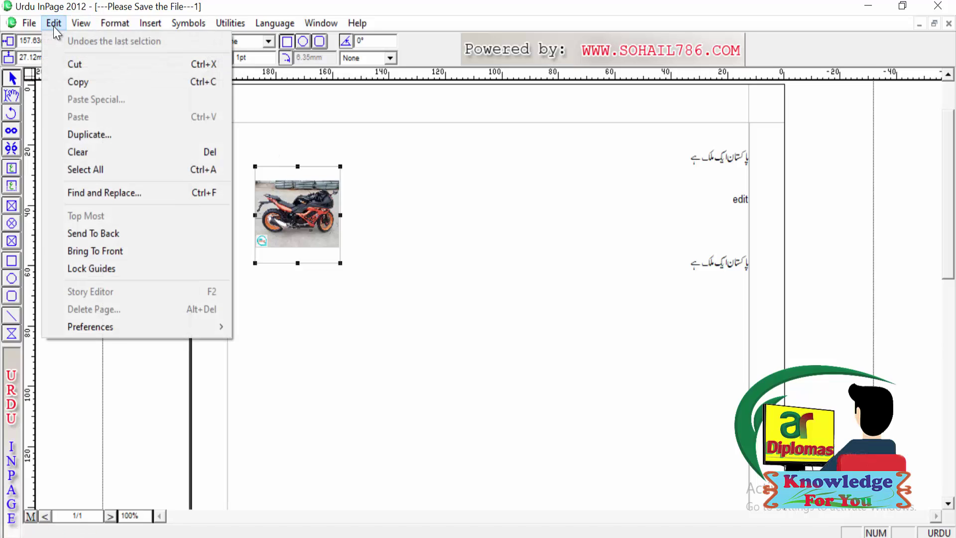
pyautogui.click(93, 134)
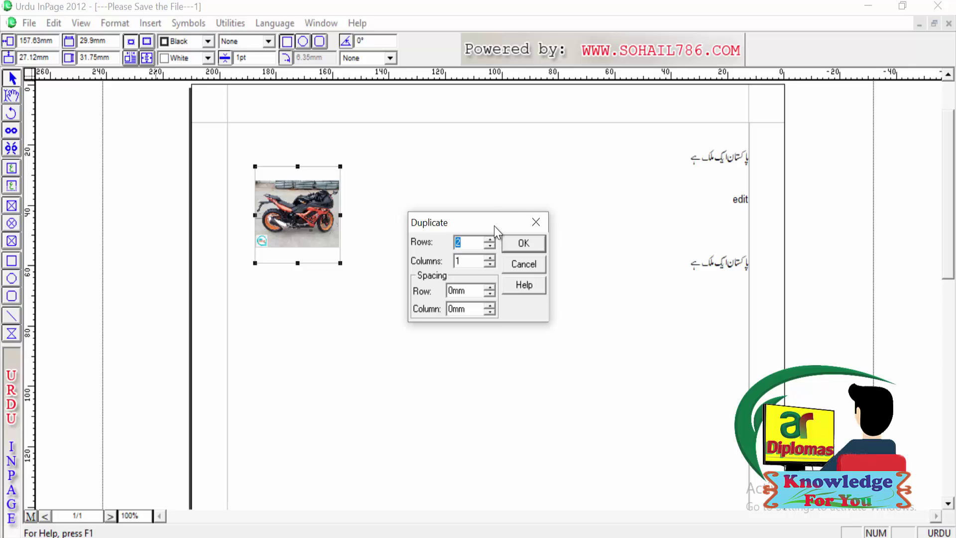
pyautogui.click(471, 261)
pyautogui.click(523, 243)
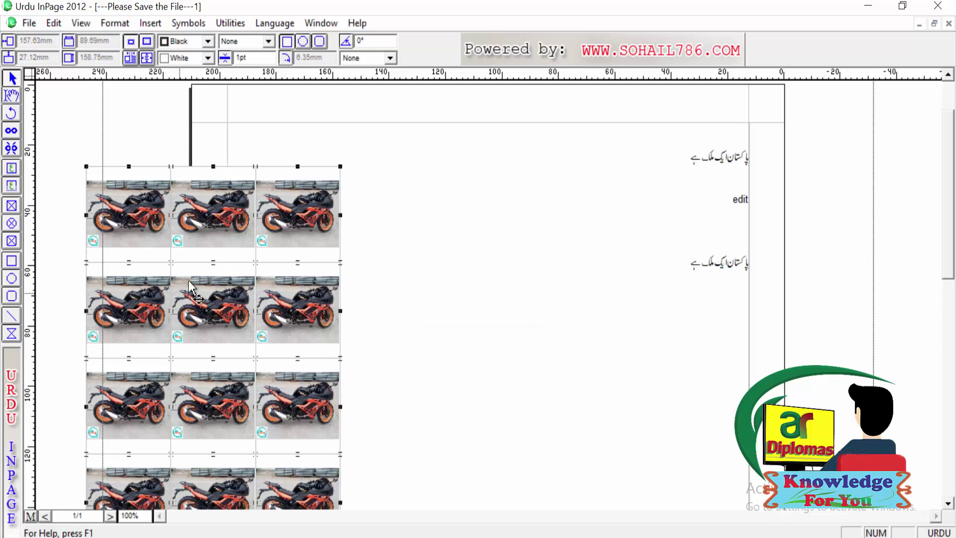
# Move the whole grid of duplicated pictures inside the page margins, beside the Urdu text, and deselect it
pyautogui.click(233, 316)
pyautogui.moveTo(233, 315); pyautogui.dragTo(394, 298)
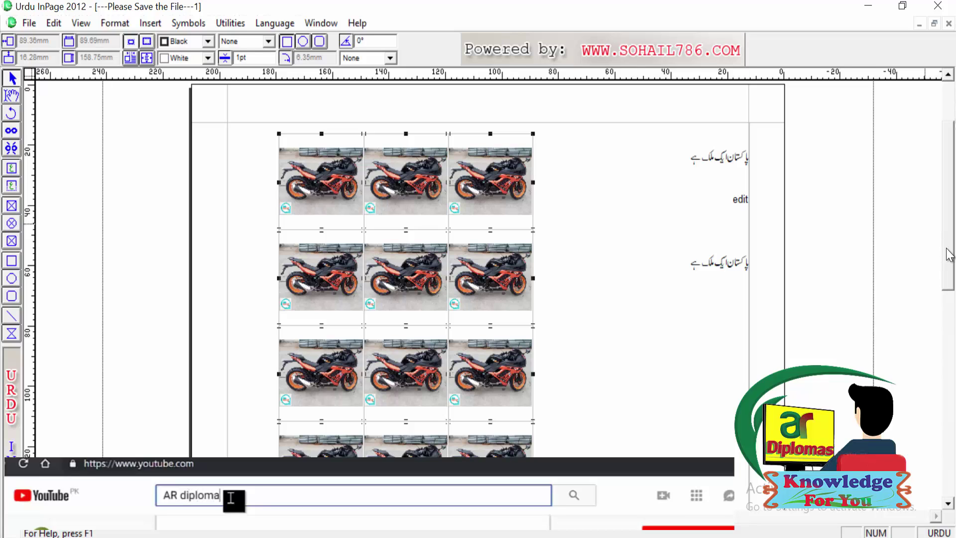
pyautogui.moveTo(949, 255); pyautogui.dragTo(951, 259)
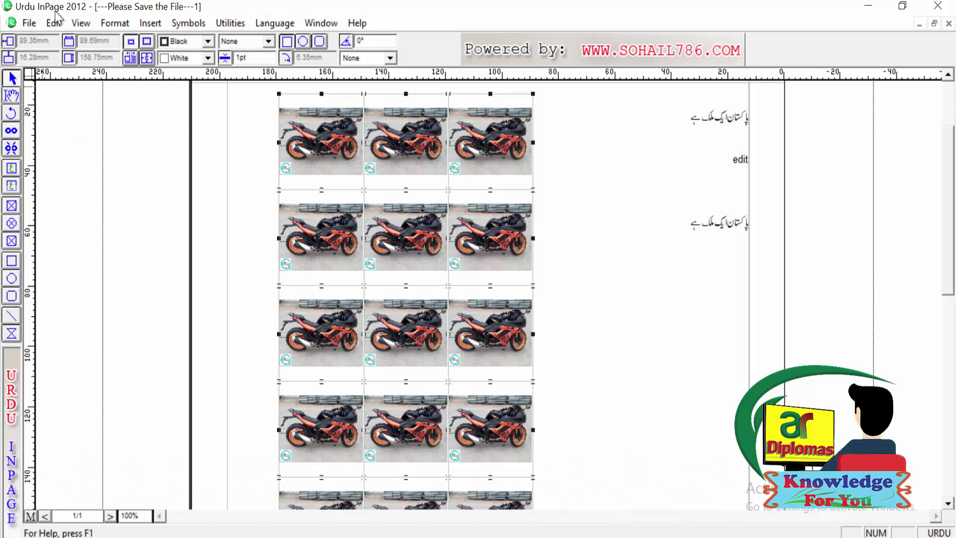
pyautogui.click(408, 321)
pyautogui.scroll(2, 409, 321)
# Create a new A4 portrait document and draw a rectangular picture box about 29 mm wide and 26 mm high on its page
pyautogui.hotkey('ctrl', 'n')
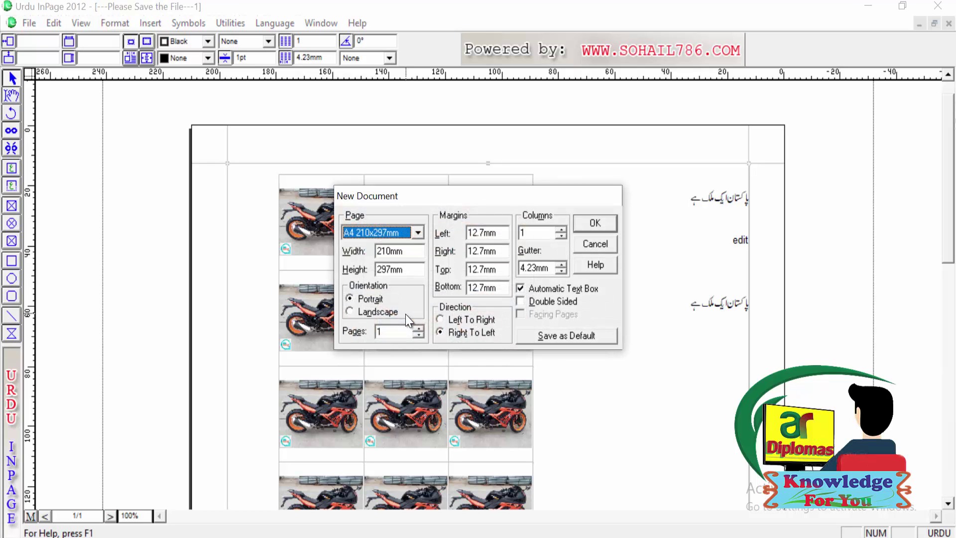
pyautogui.press('Return')
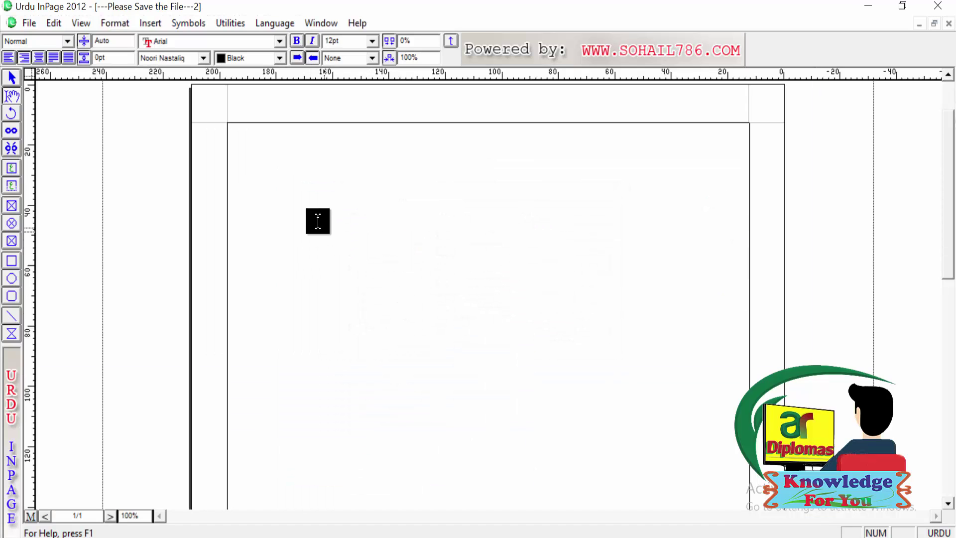
pyautogui.click(11, 205)
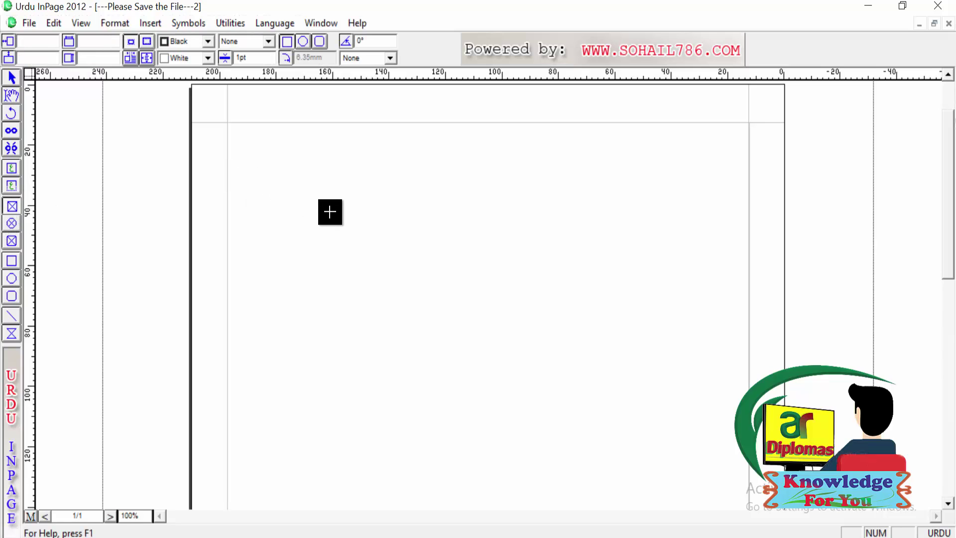
pyautogui.moveTo(328, 209); pyautogui.dragTo(409, 288)
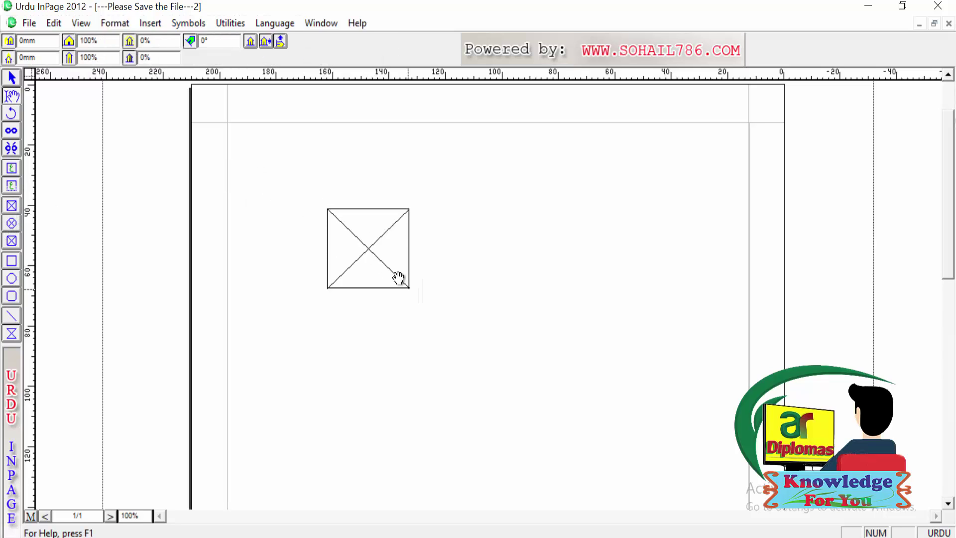
pyautogui.rightClick(374, 240)
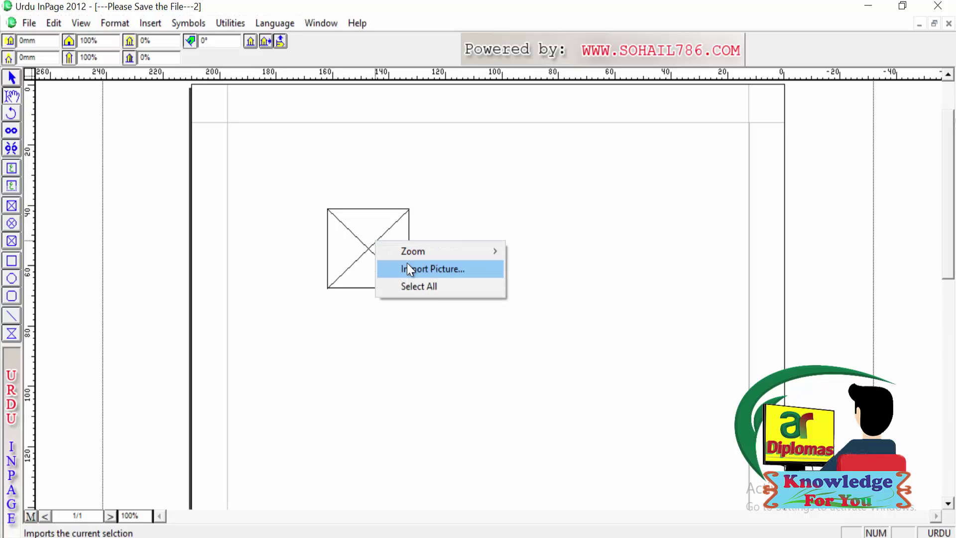
pyautogui.click(407, 264)
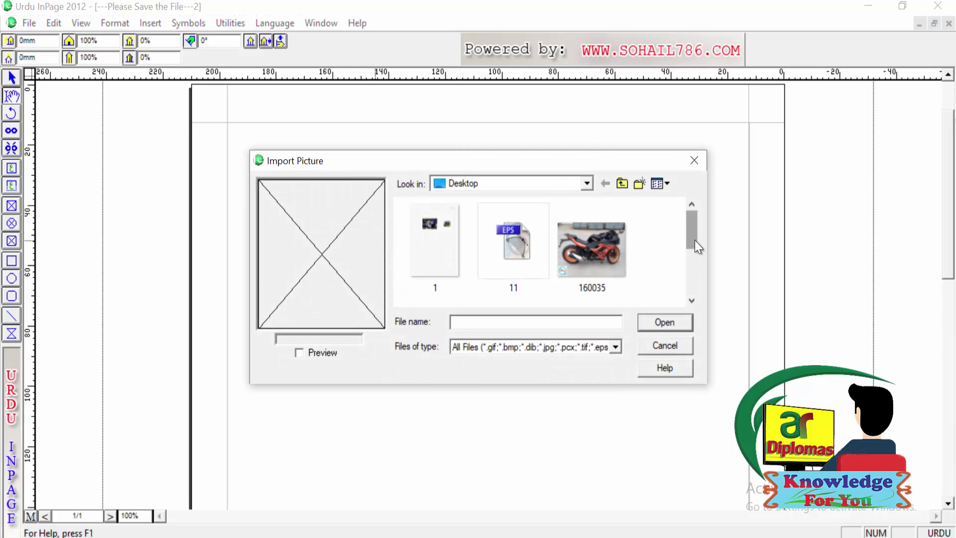
pyautogui.moveTo(694, 240); pyautogui.dragTo(686, 277)
pyautogui.click(568, 241)
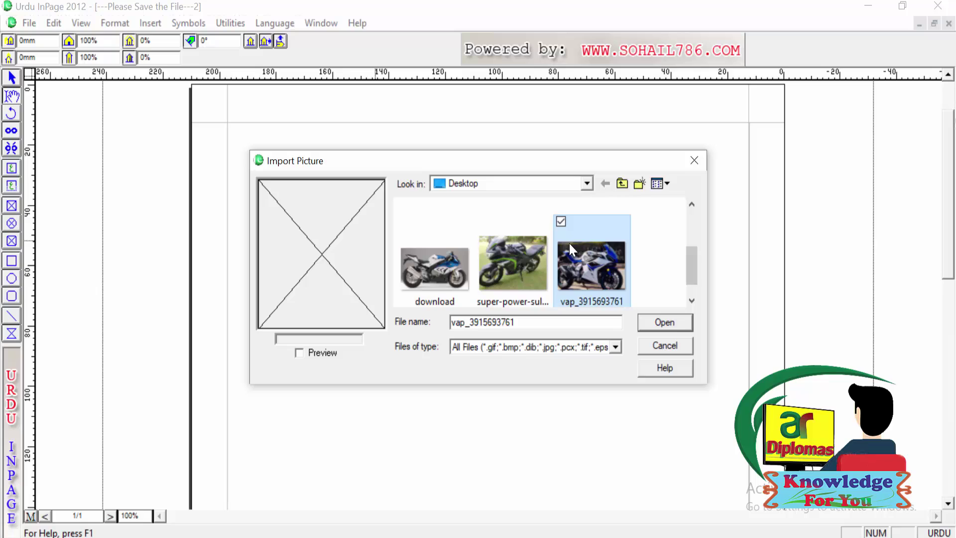
pyautogui.click(665, 323)
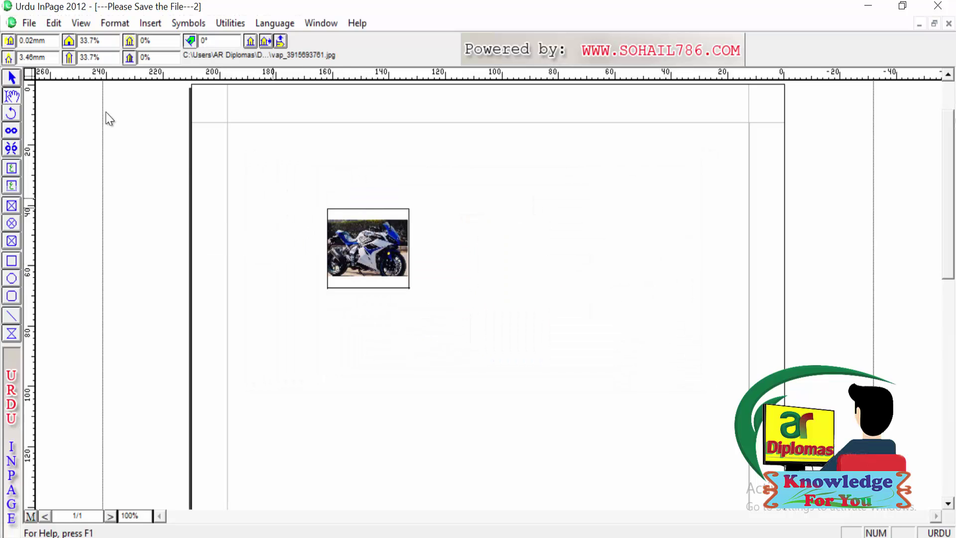
# Duplicate the blue motorcycle picture box into 3 rows and 3 columns with row and column spacing of 5 mm
pyautogui.click(12, 79)
pyautogui.click(369, 272)
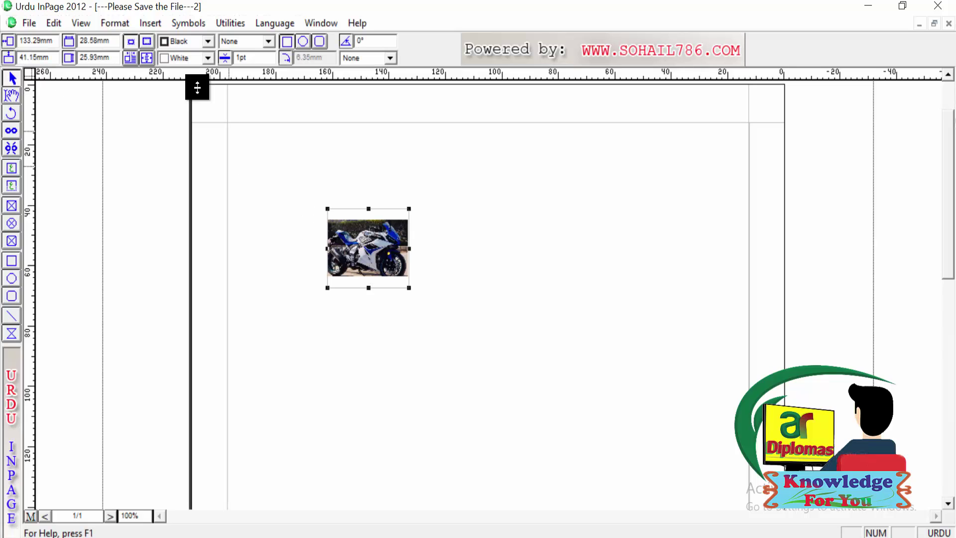
pyautogui.click(54, 23)
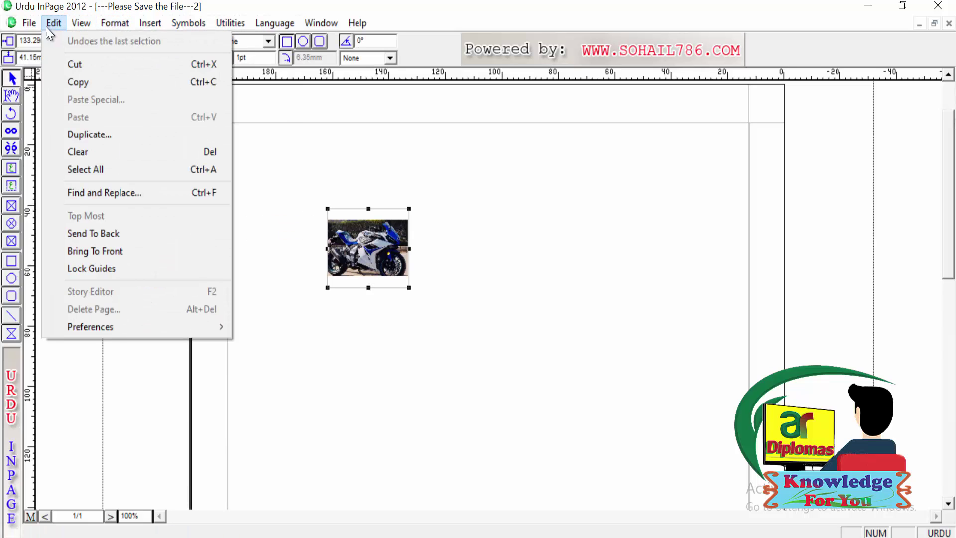
pyautogui.click(80, 133)
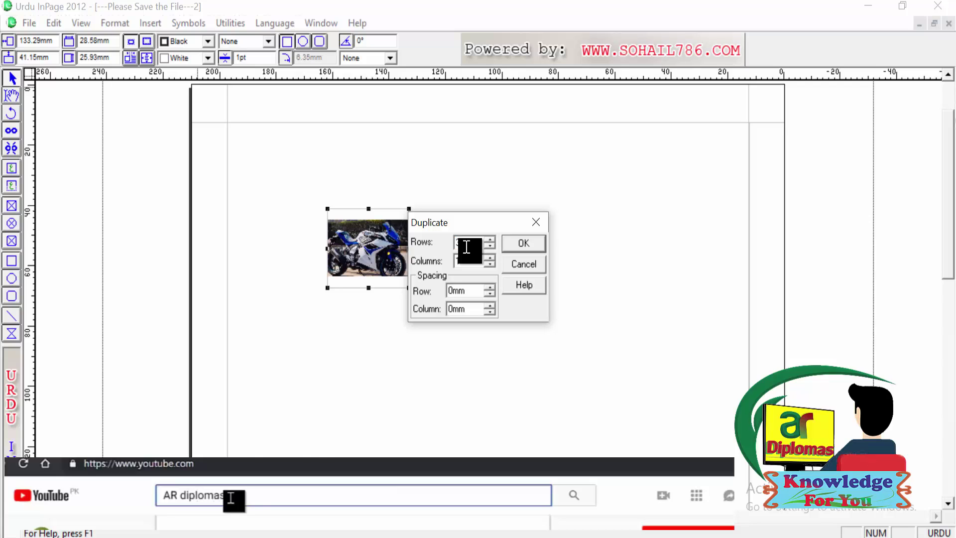
pyautogui.write('3')
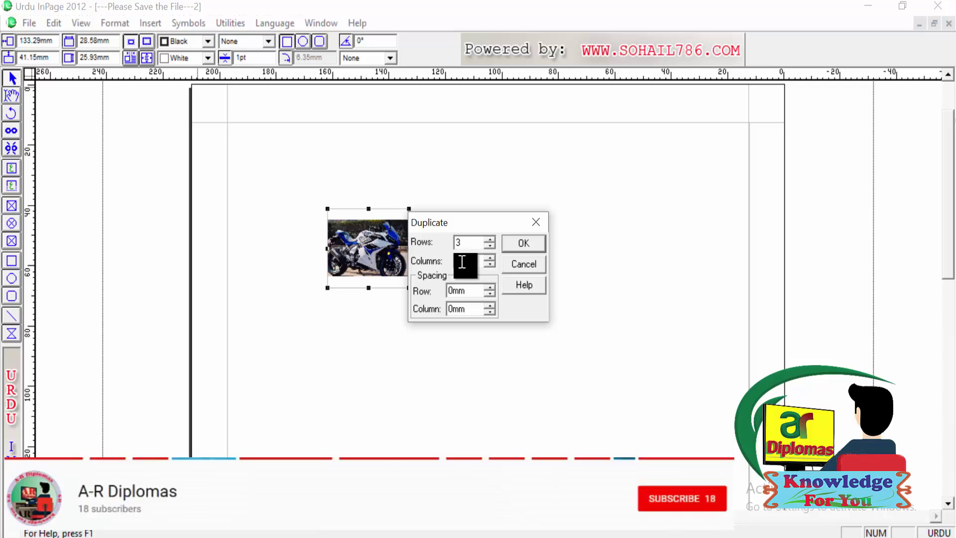
pyautogui.doubleClick(465, 290)
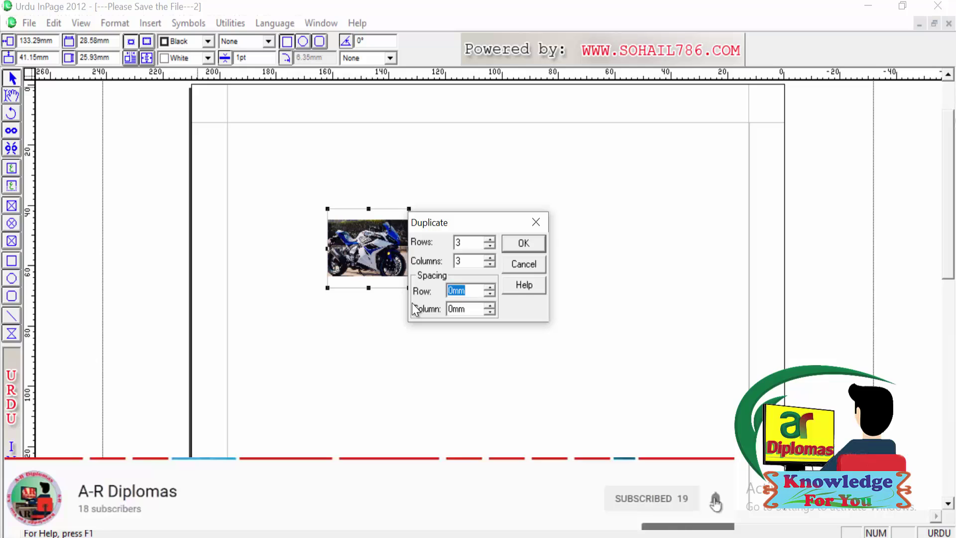
pyautogui.write('5')
pyautogui.press('Tab')
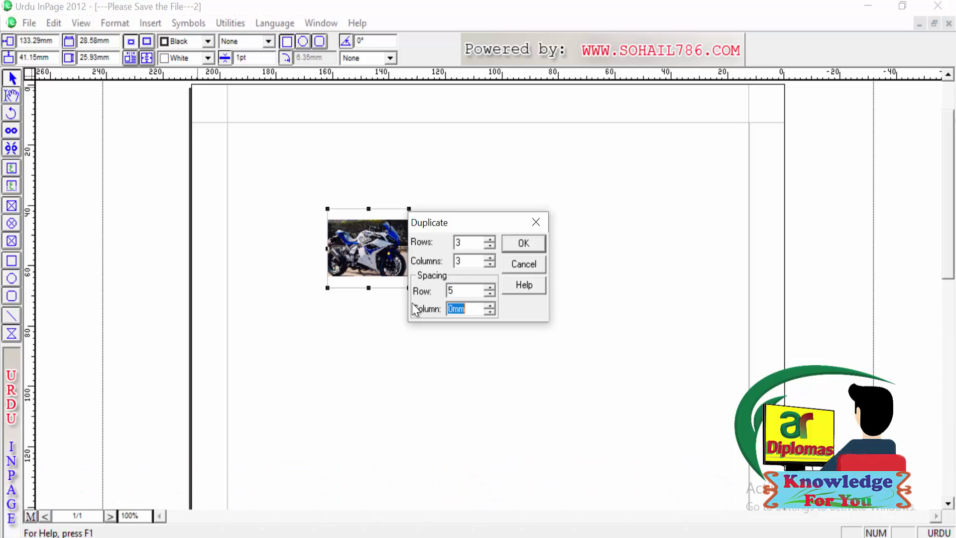
pyautogui.write('5')
pyautogui.click(531, 244)
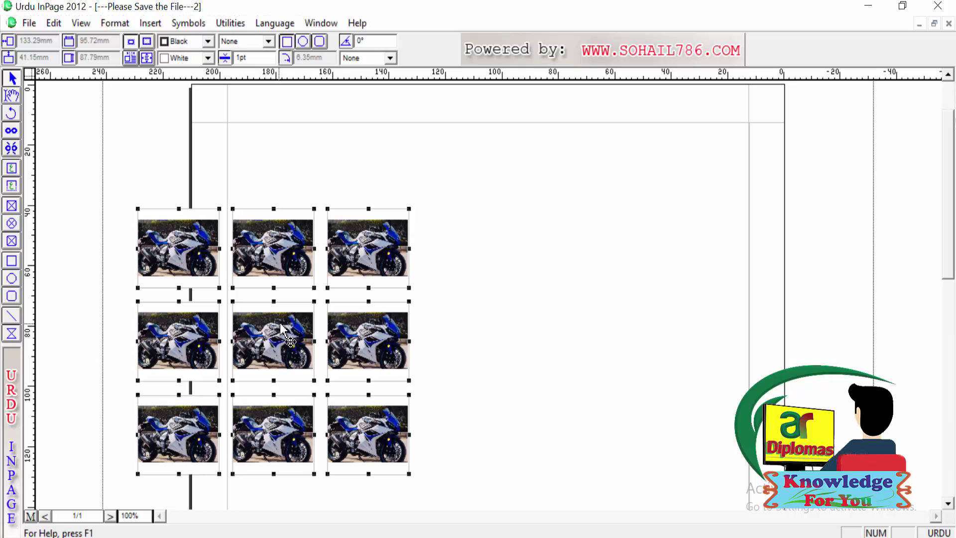
# Move the three-by-three picture grid fully inside the page margins and deselect it
pyautogui.moveTo(282, 329); pyautogui.dragTo(407, 300)
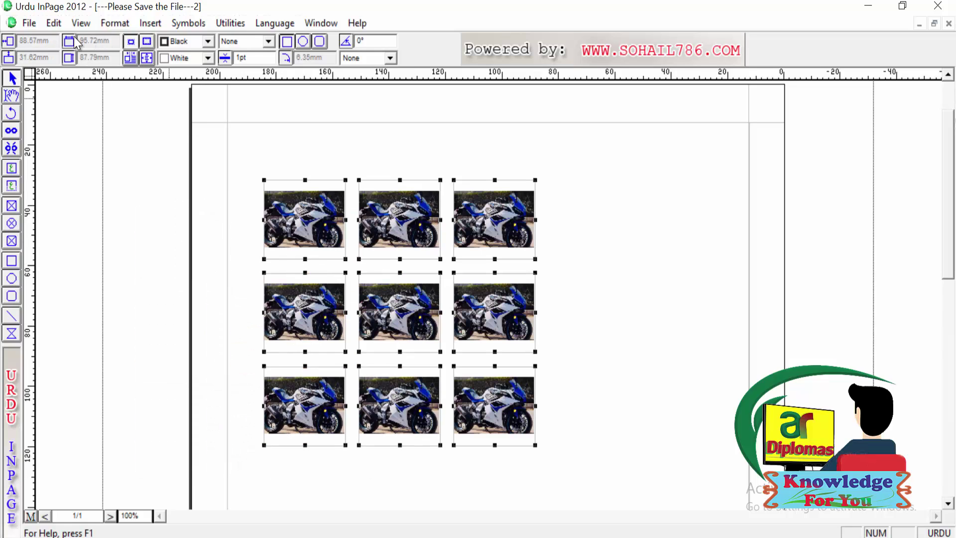
pyautogui.click(58, 22)
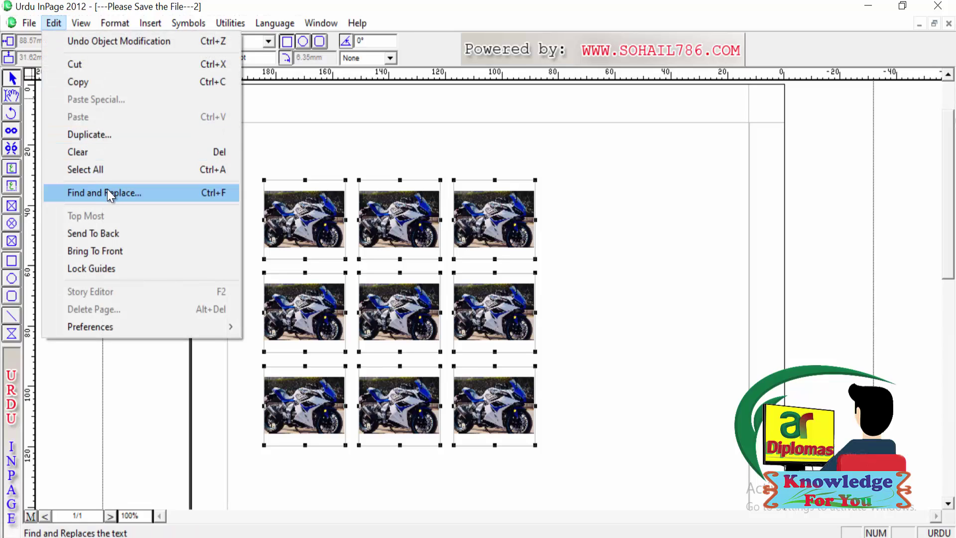
pyautogui.click(590, 227)
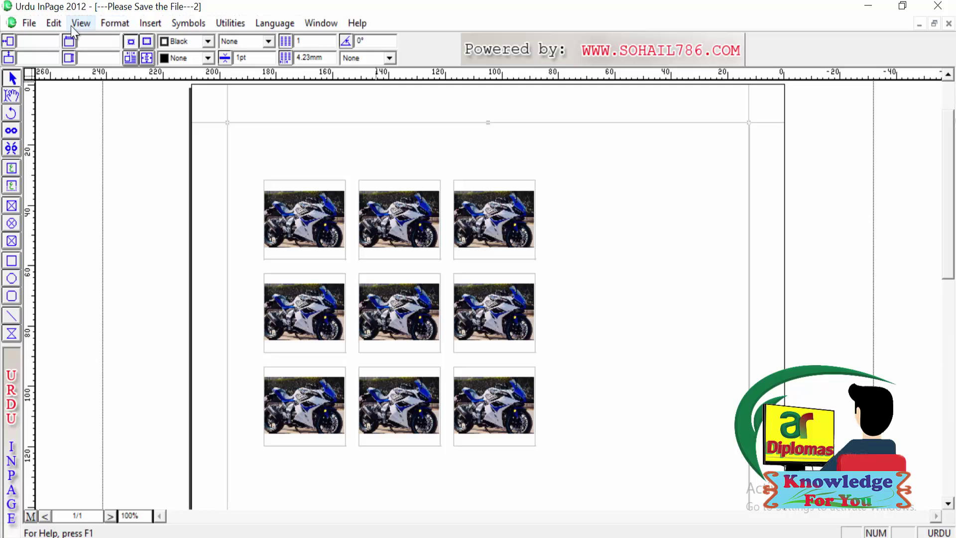
# Delete the first two pictures in the top row of the grid
pyautogui.click(55, 23)
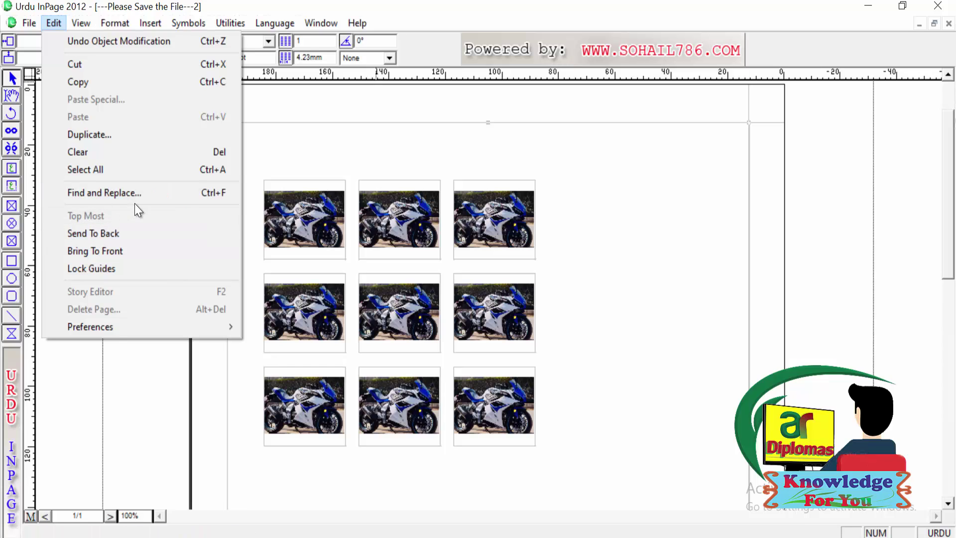
pyautogui.click(347, 254)
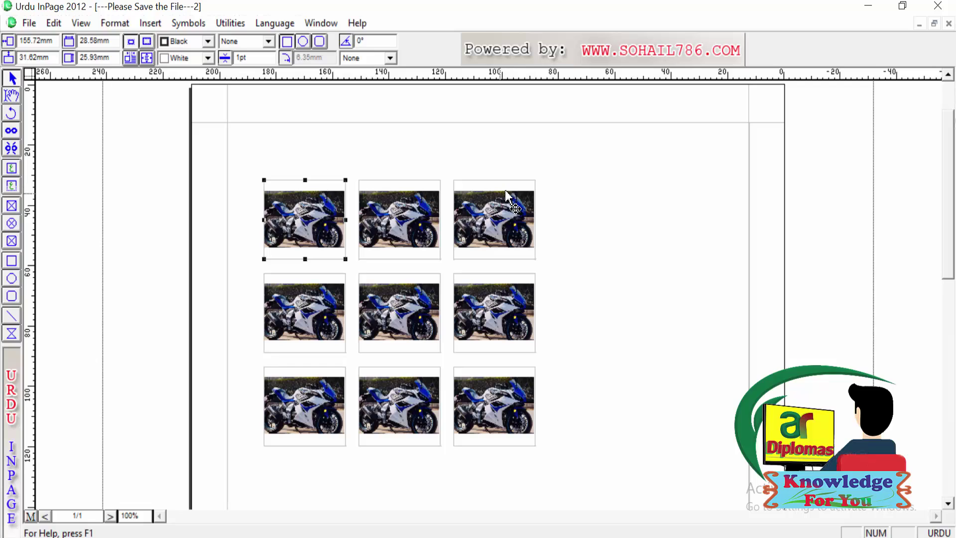
pyautogui.press('Delete')
pyautogui.click(410, 214)
pyautogui.press('Delete')
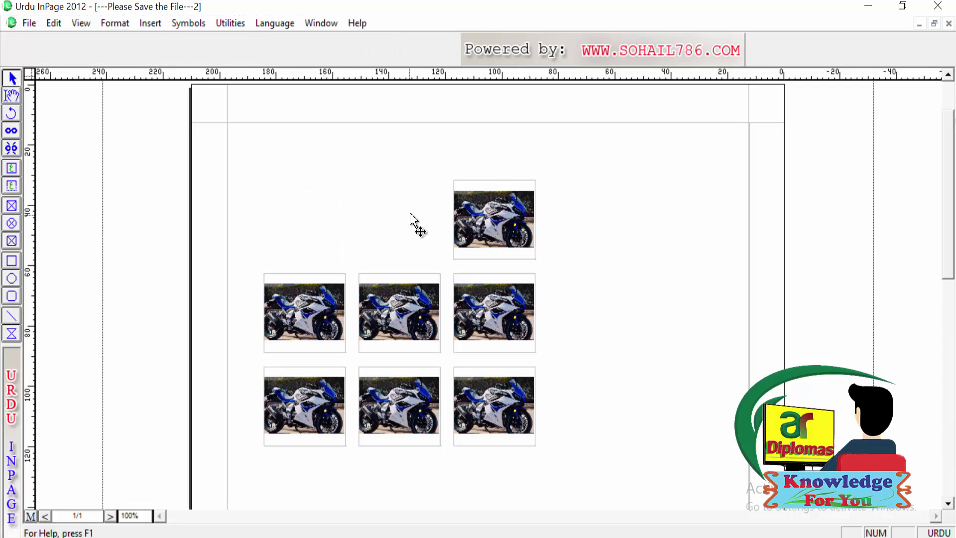
# Enlarge the remaining top-row picture box to about 40 by 46 mm and delete the picture inside it
pyautogui.click(470, 212)
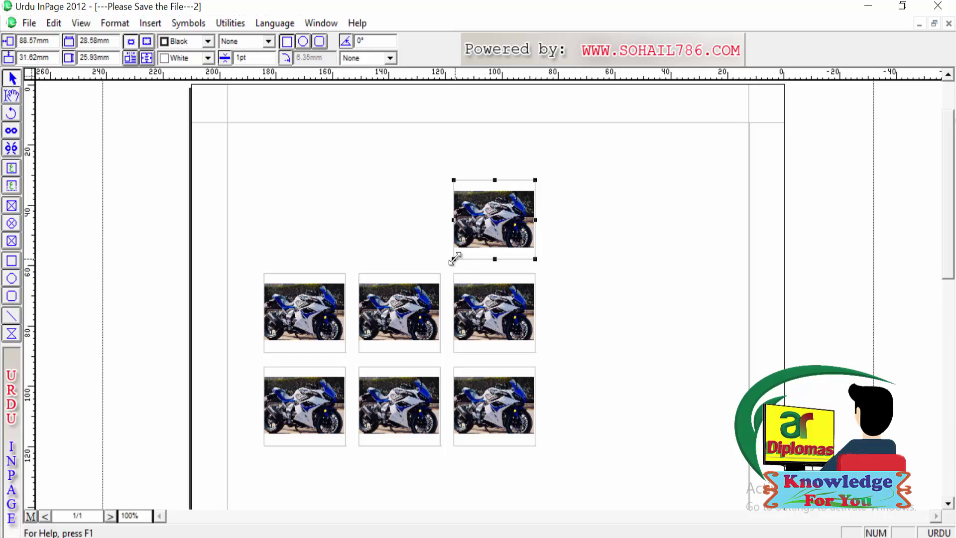
pyautogui.moveTo(453, 259); pyautogui.dragTo(421, 319)
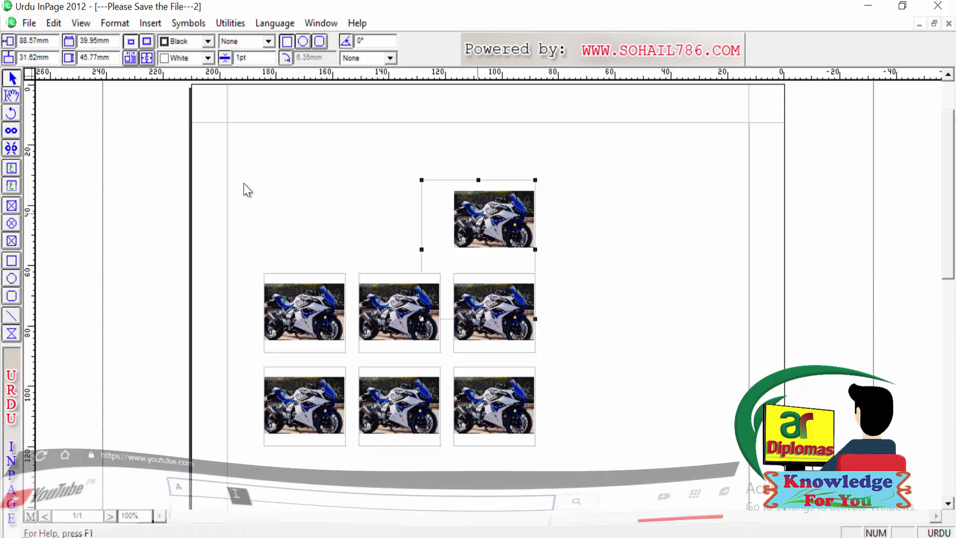
pyautogui.click(11, 97)
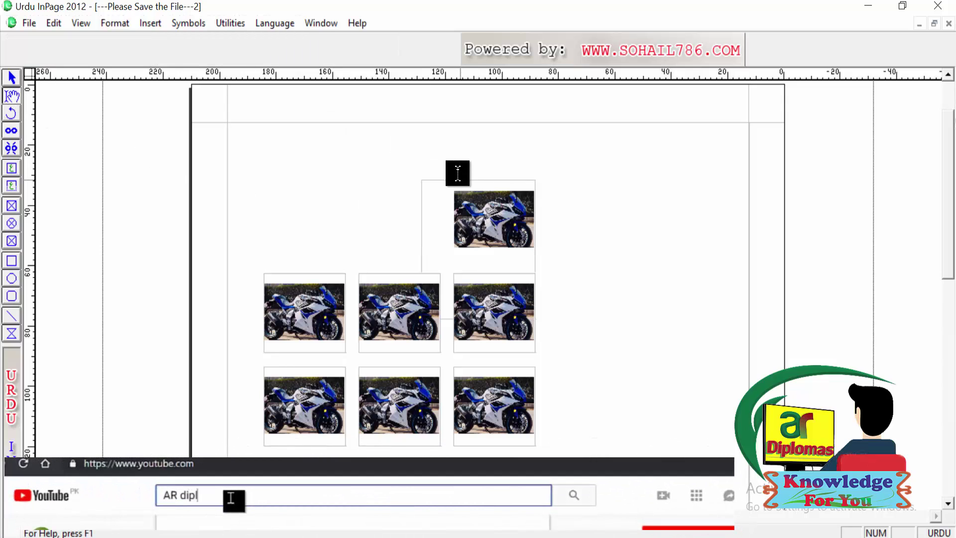
pyautogui.click(467, 206)
pyautogui.press('Delete')
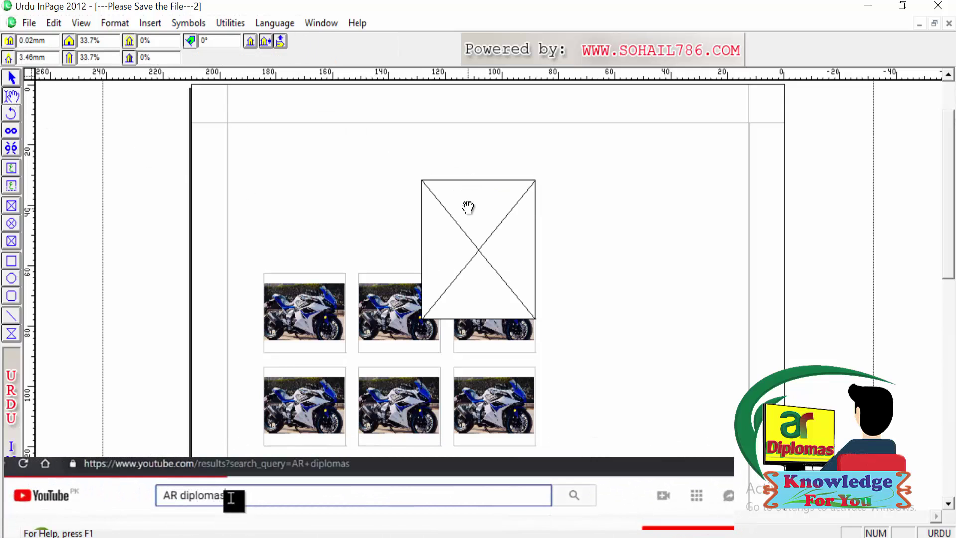
# Import the picture 160035 from the Desktop into the emptied picture box
pyautogui.rightClick(467, 207)
pyautogui.click(497, 237)
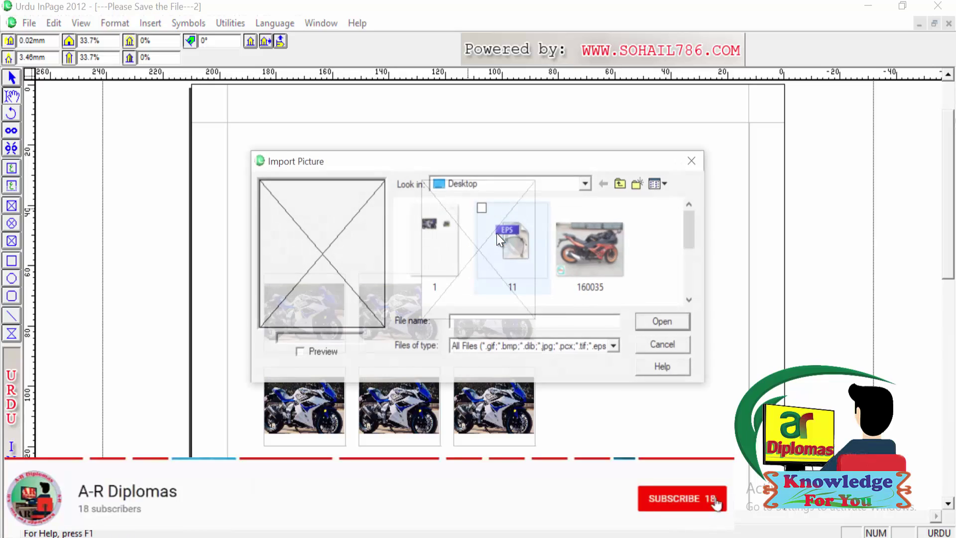
pyautogui.click(575, 247)
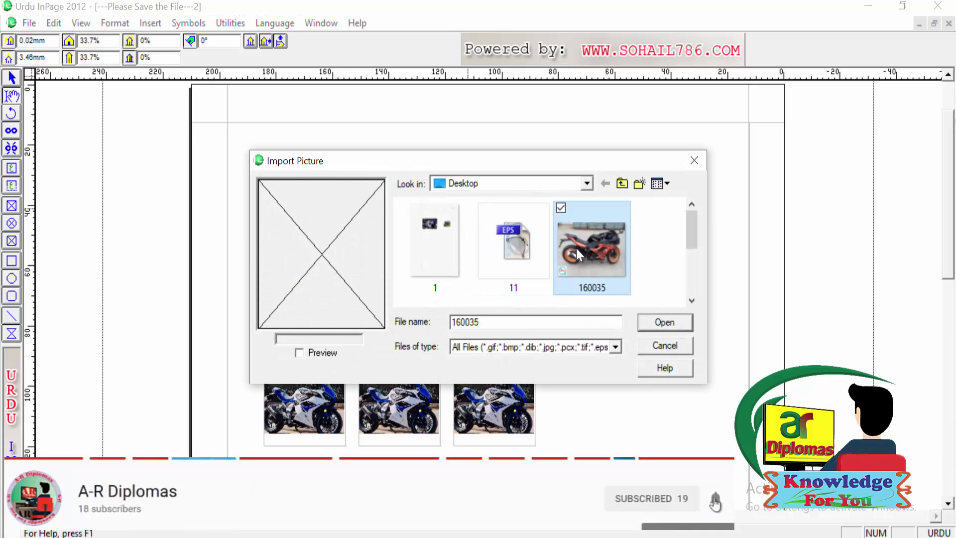
pyautogui.click(667, 322)
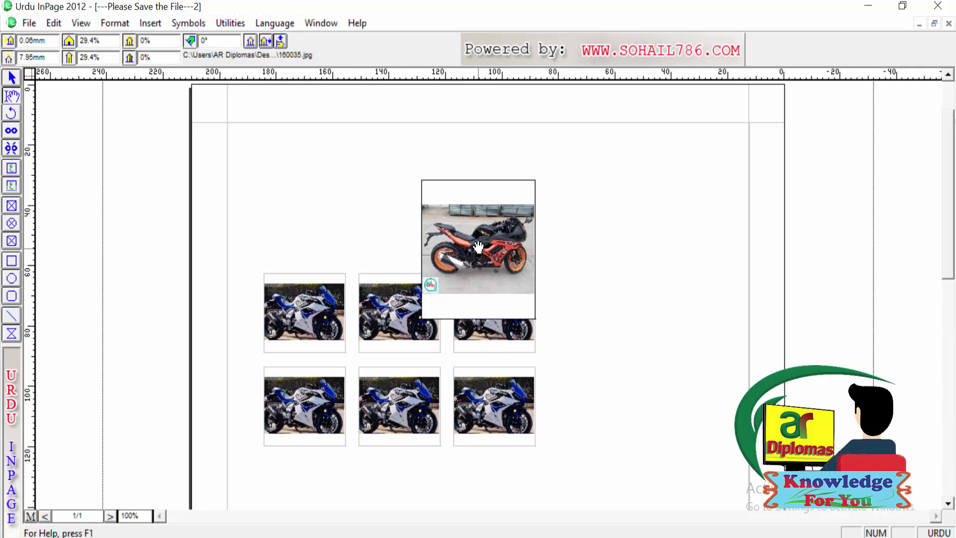
# Send the orange motorcycle picture box to the back, behind the blue motorcycle pictures
pyautogui.click(10, 78)
pyautogui.click(485, 180)
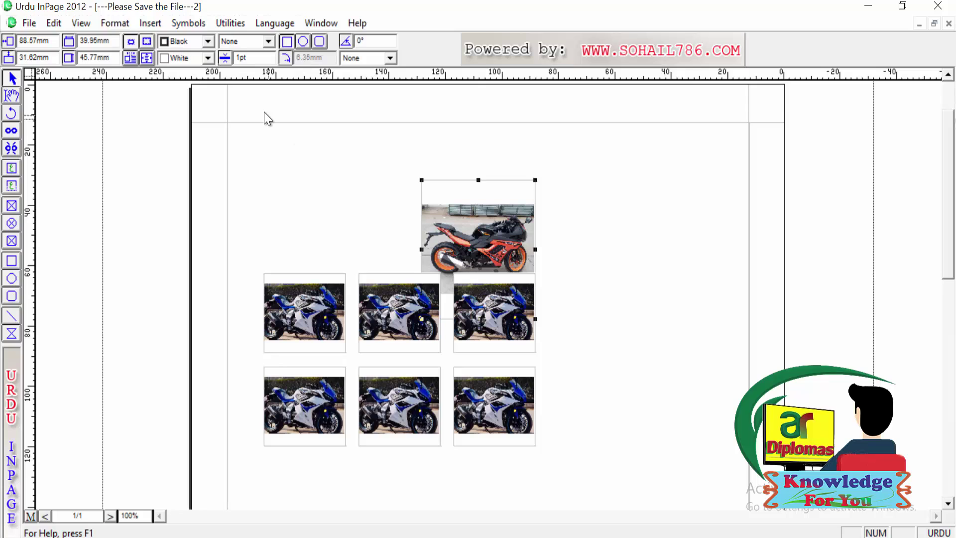
pyautogui.click(54, 23)
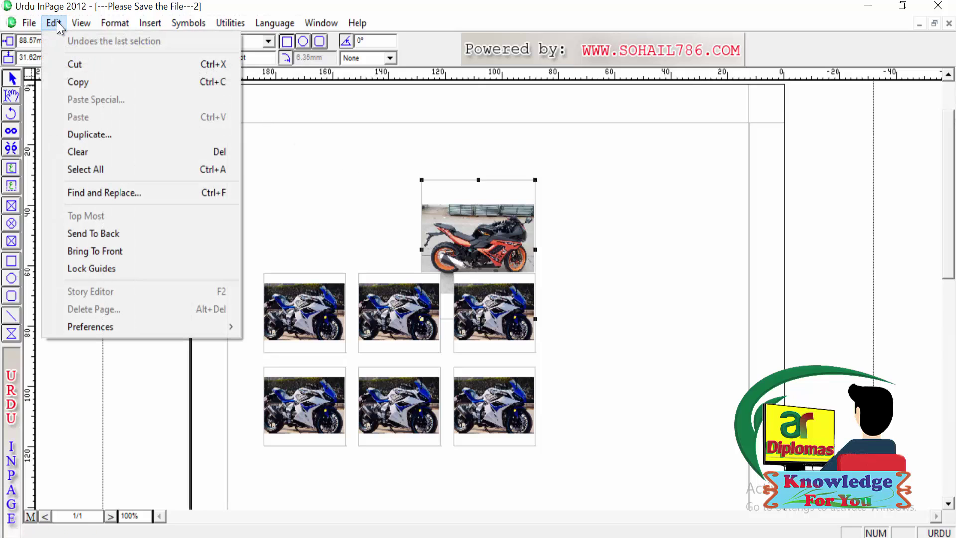
pyautogui.click(114, 236)
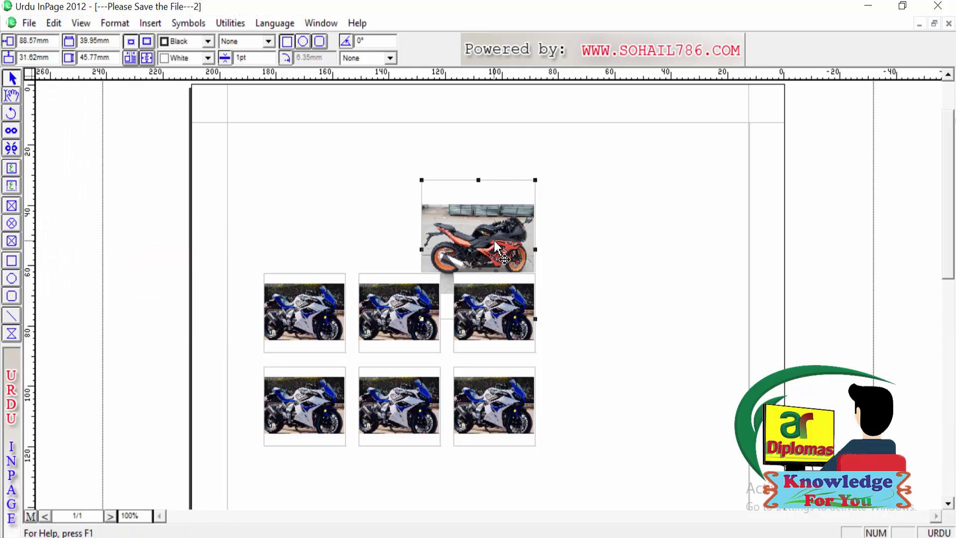
# Send the blue motorcycle picture directly below the orange one to the back, and bring it to the front again
pyautogui.click(492, 288)
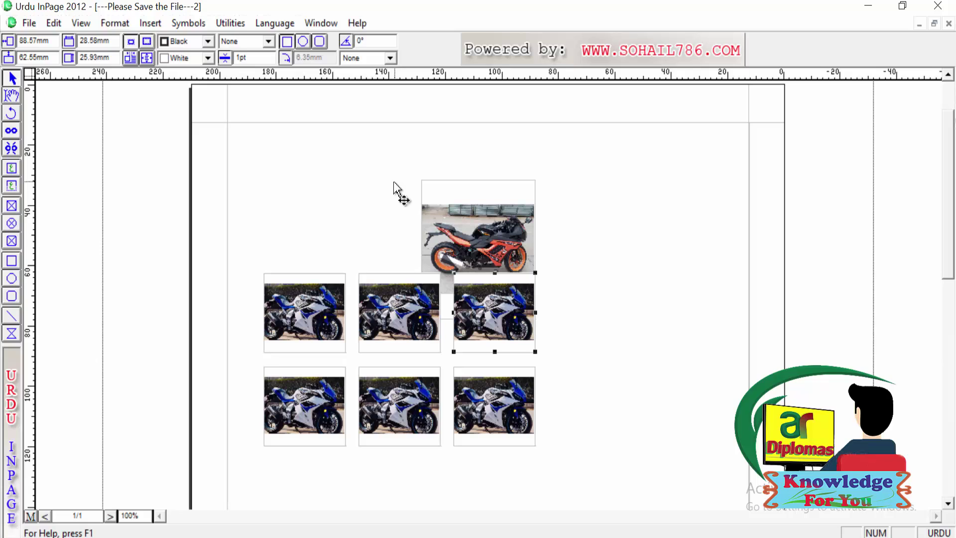
pyautogui.click(55, 21)
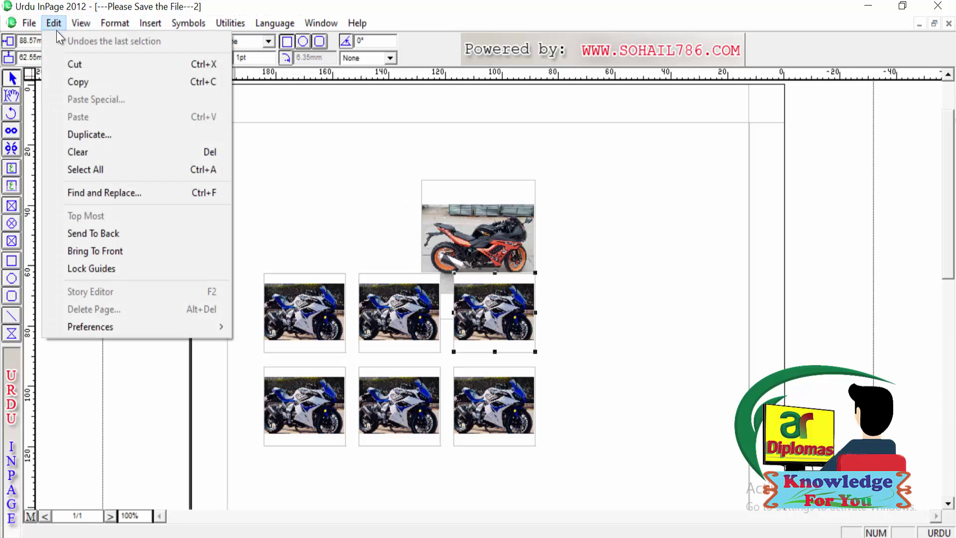
pyautogui.click(109, 232)
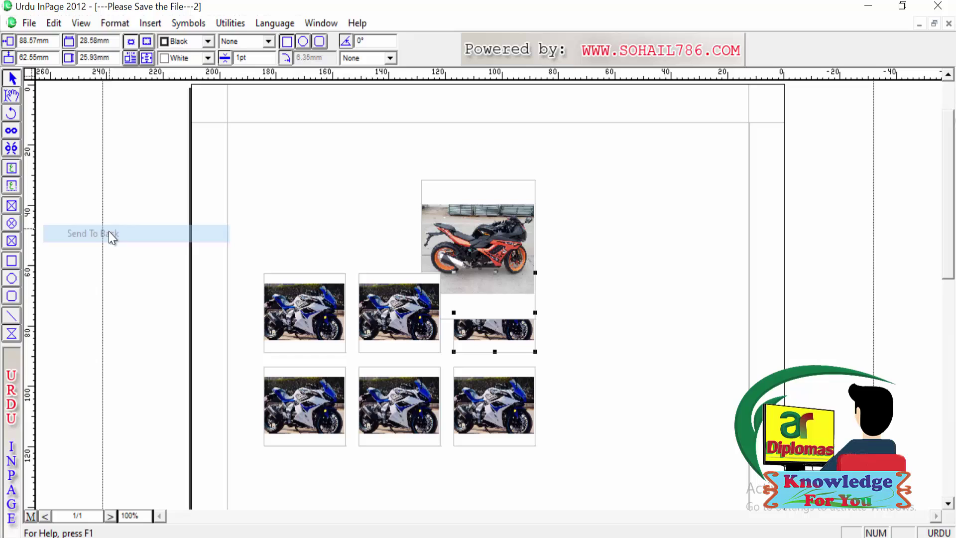
pyautogui.click(55, 24)
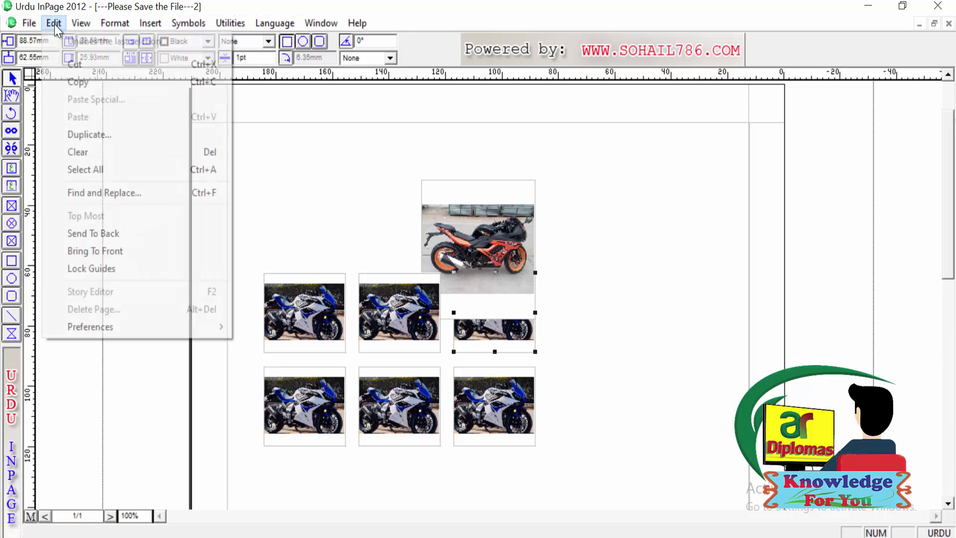
pyautogui.click(113, 250)
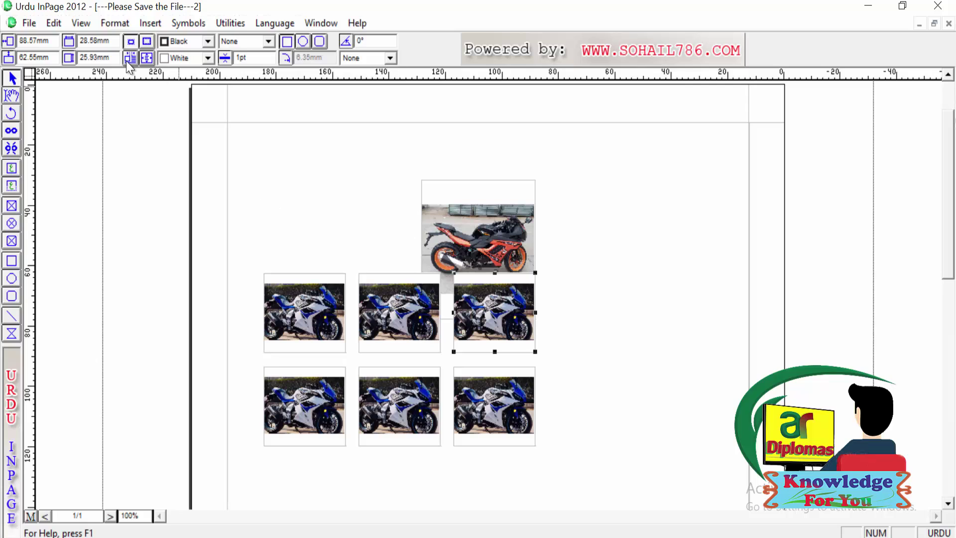
# Add two horizontal guides, one along the orange picture box's upper edge and one along the upper edge of the first blue row
pyautogui.click(50, 23)
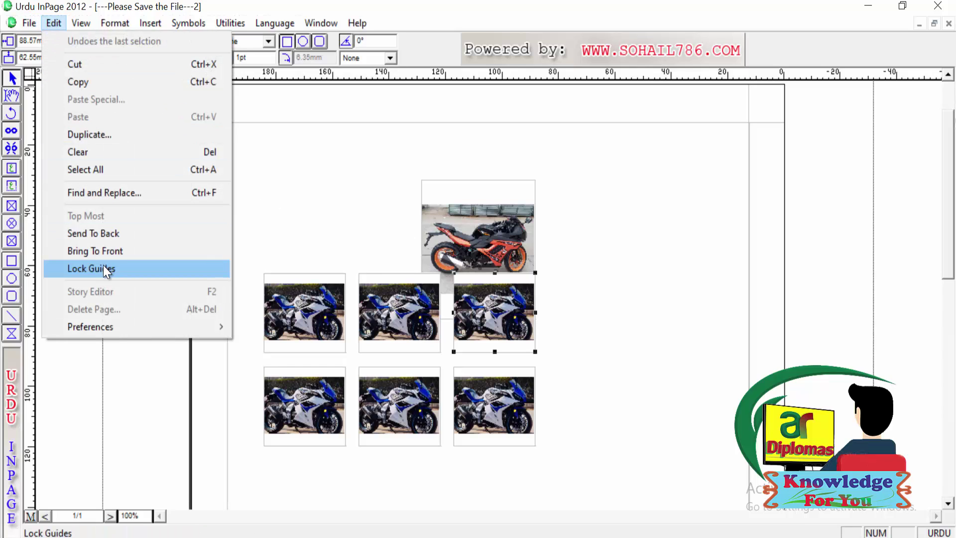
pyautogui.click(419, 149)
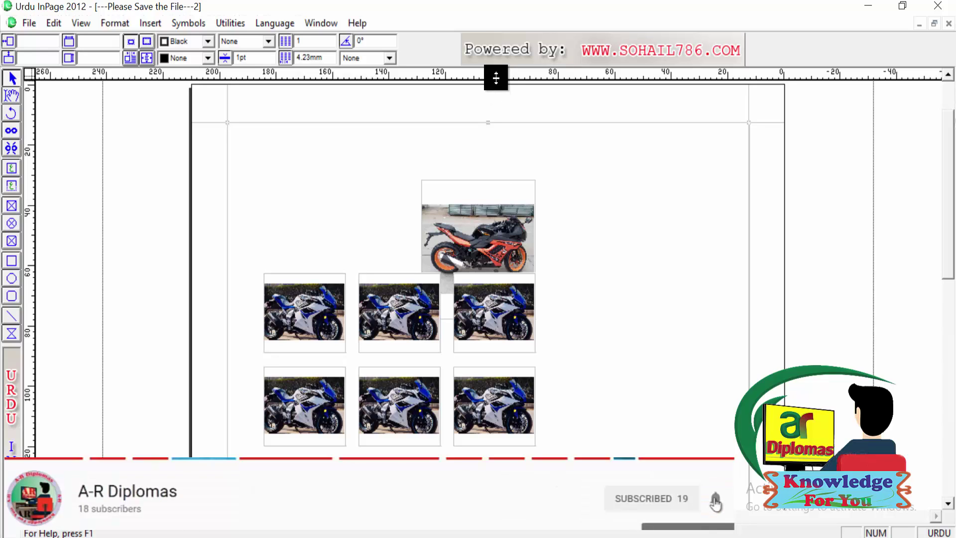
pyautogui.moveTo(496, 77); pyautogui.dragTo(536, 179)
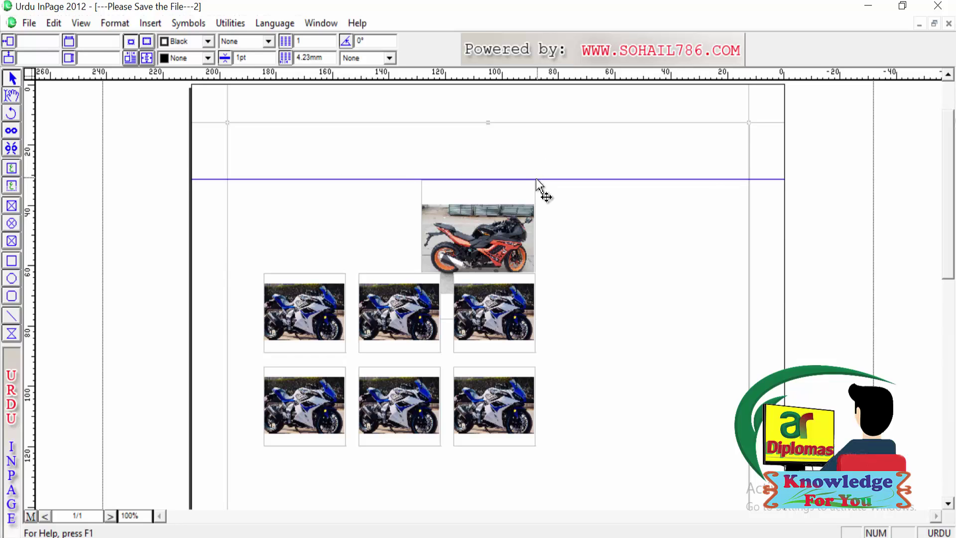
pyautogui.moveTo(476, 76); pyautogui.dragTo(495, 272)
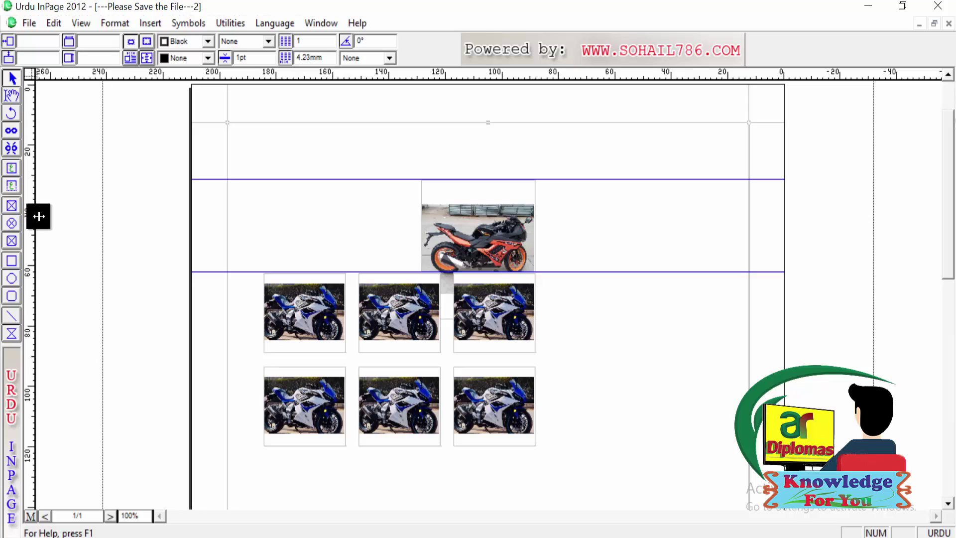
# Add two vertical guides aligned with the left and right edges of the orange motorcycle picture box
pyautogui.moveTo(38, 216); pyautogui.dragTo(421, 259)
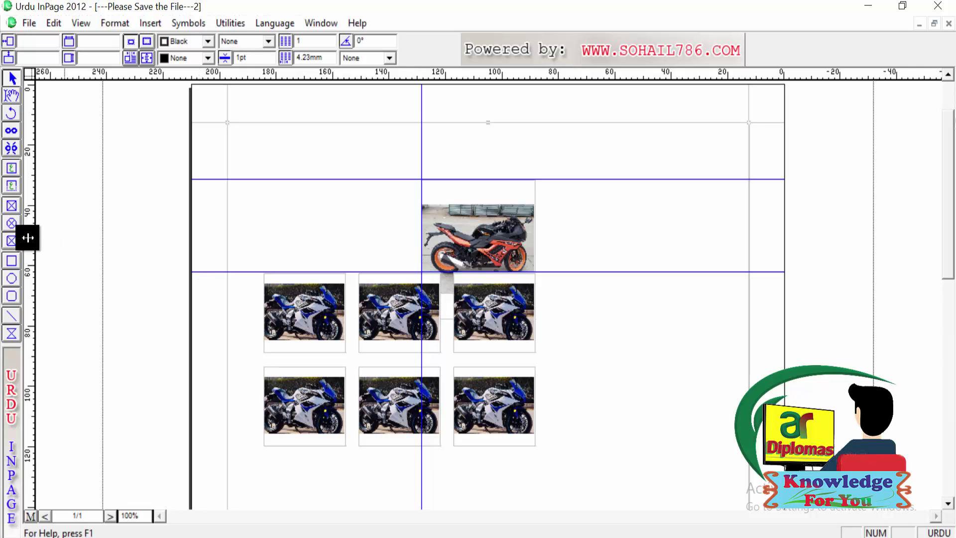
pyautogui.moveTo(38, 239); pyautogui.dragTo(541, 198)
pyautogui.moveTo(537, 199); pyautogui.dragTo(536, 199)
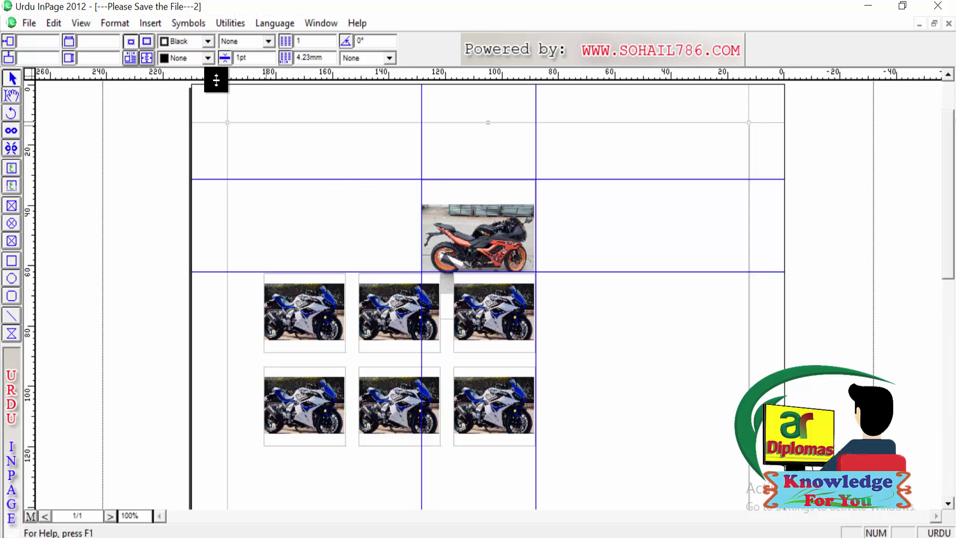
# Lock the guides and try to move the upper horizontal guide
pyautogui.click(56, 22)
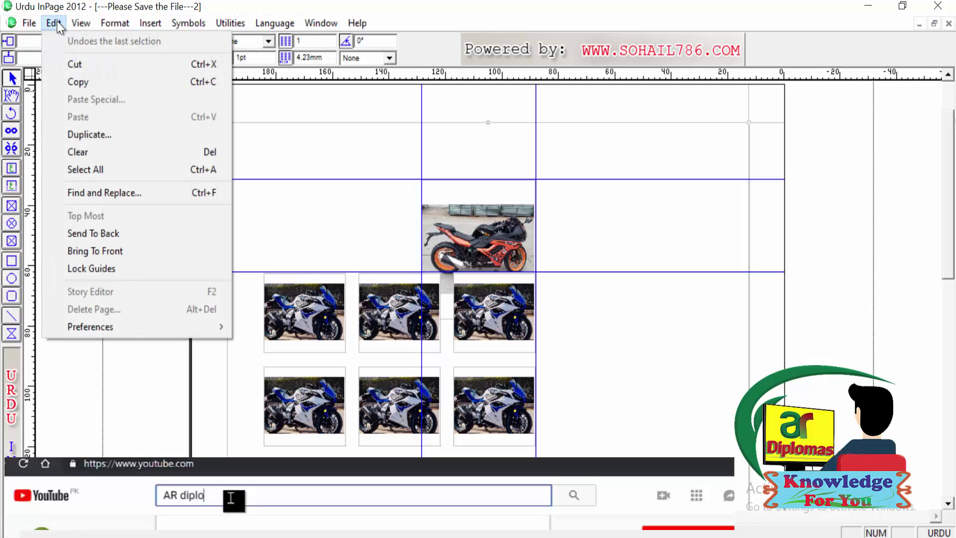
pyautogui.click(104, 267)
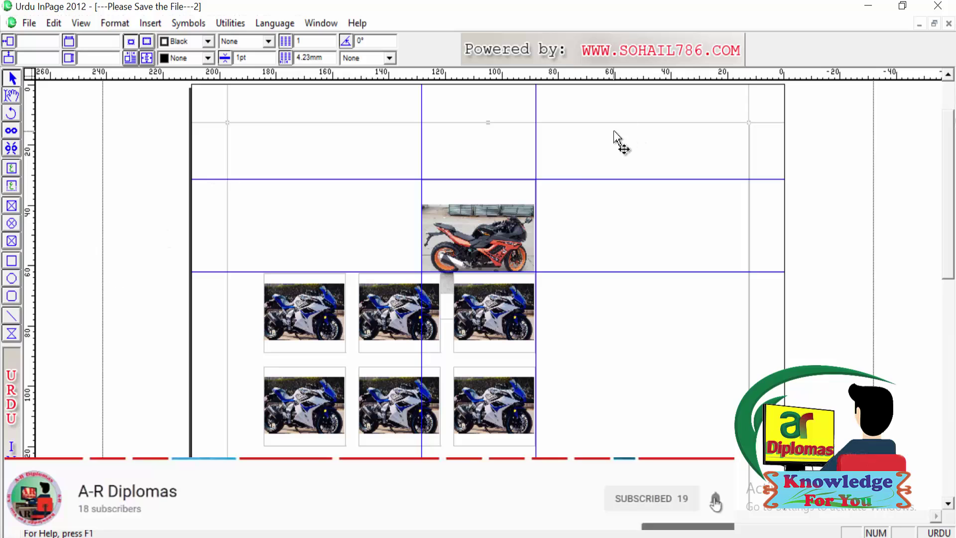
pyautogui.doubleClick(578, 178)
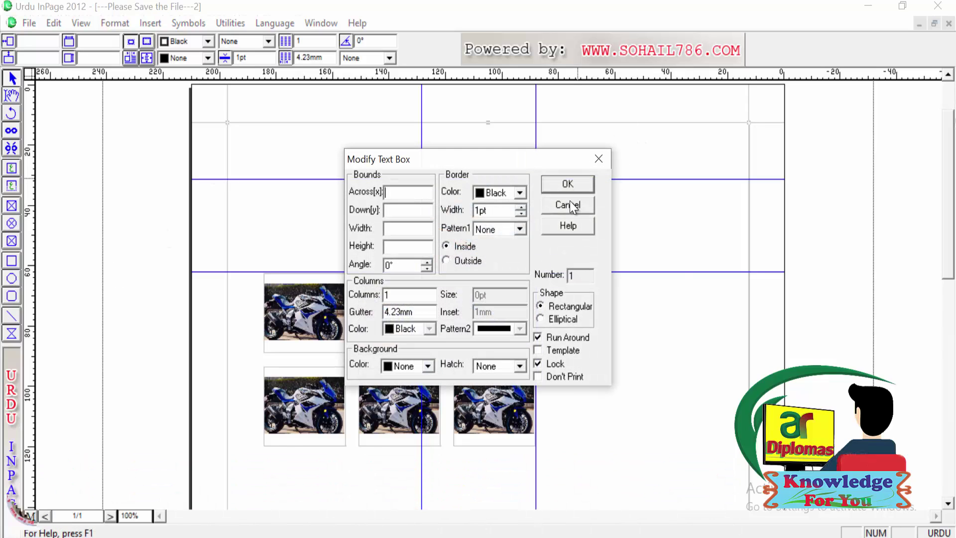
pyautogui.click(597, 158)
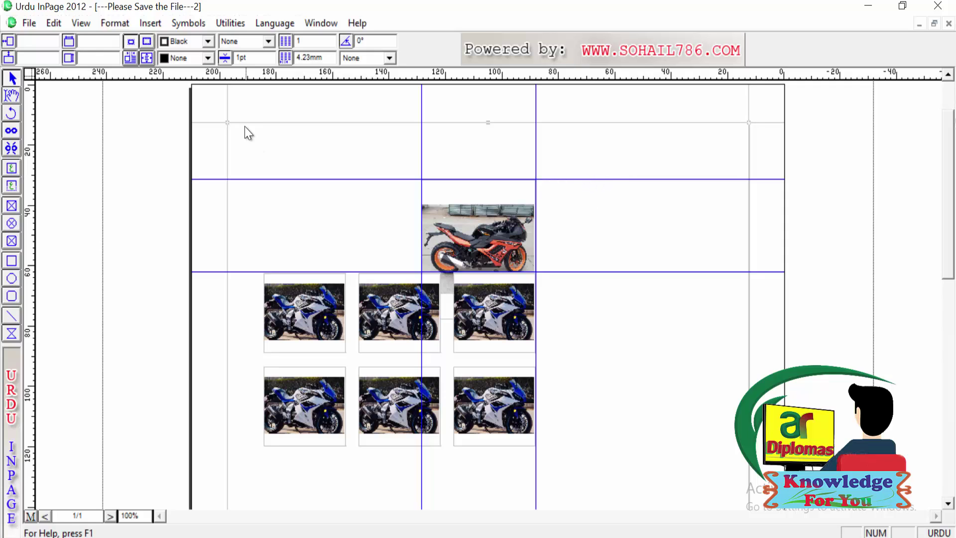
# Unlock the guides and remove the upper horizontal guide from the page
pyautogui.click(55, 23)
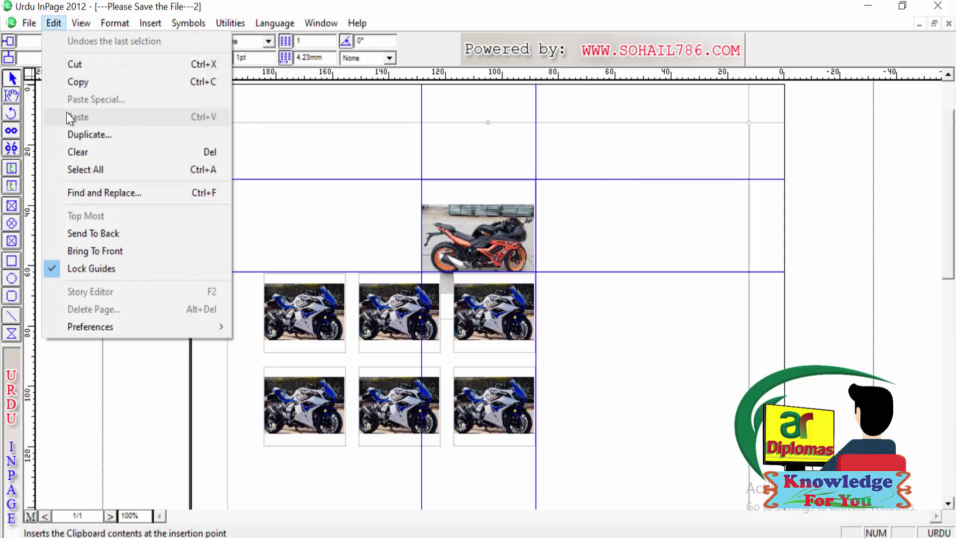
pyautogui.click(84, 268)
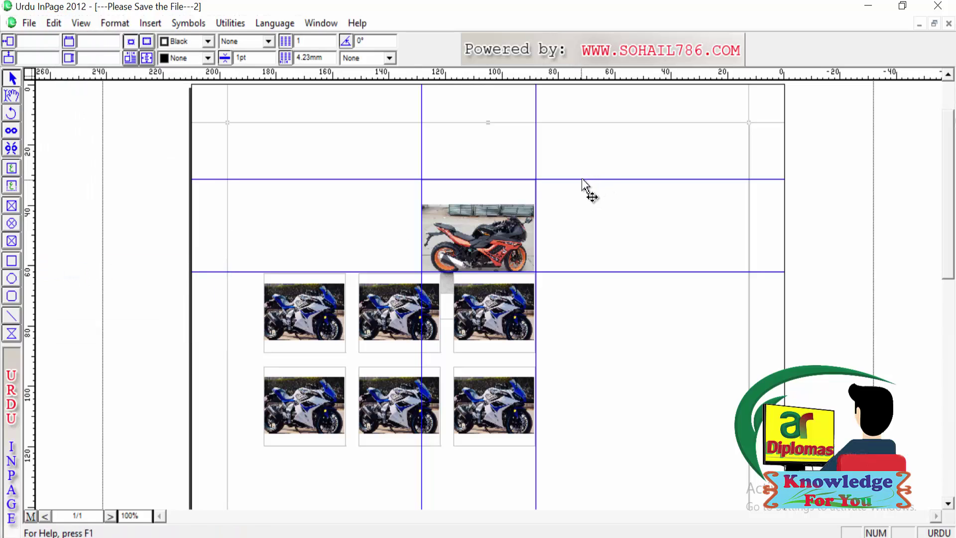
pyautogui.moveTo(583, 179); pyautogui.dragTo(548, 73)
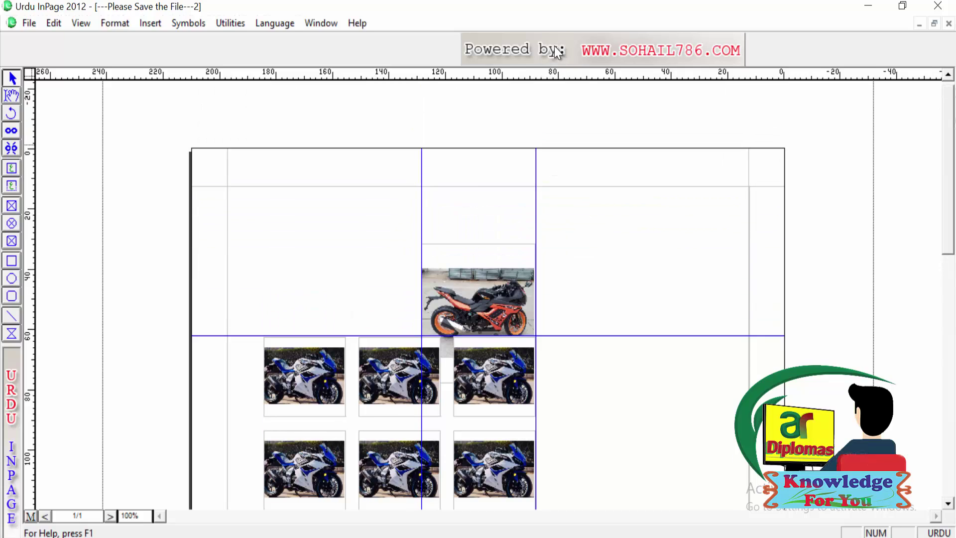